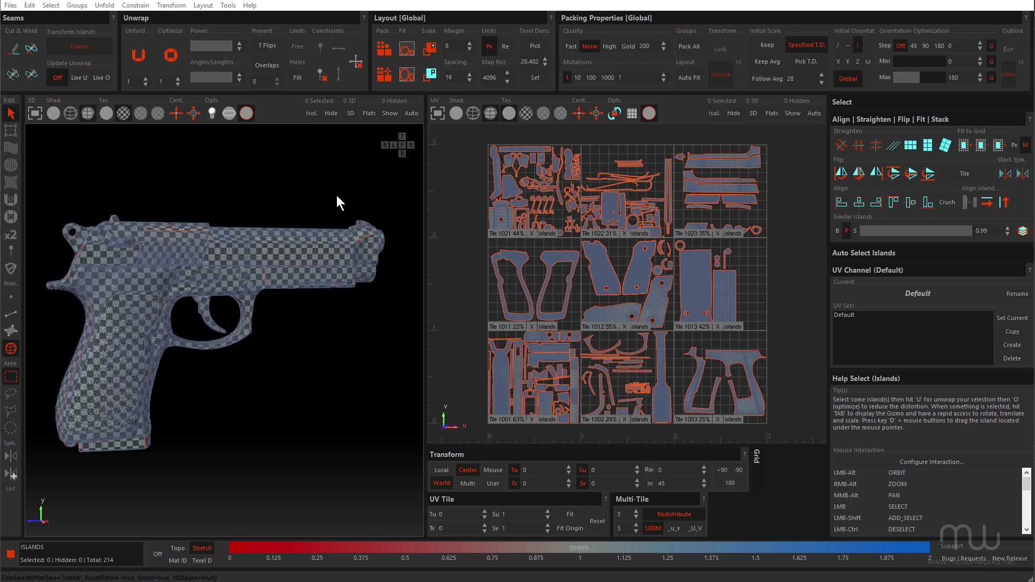
# Step: Start a new project with Beretta_Full_Udims_01.fbx as the mesh, keeping one texture set per UDIM tile
pyautogui.keyDown('alt'); pyautogui.moveTo(329, 198); pyautogui.dragTo(291, 201); pyautogui.keyUp('alt')
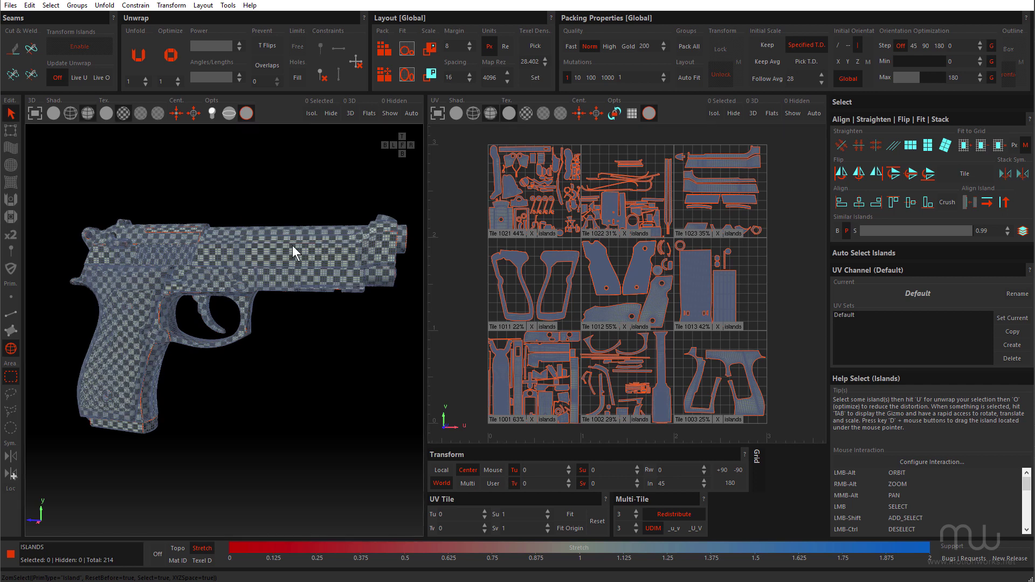
pyautogui.scroll(5, 313, 241)
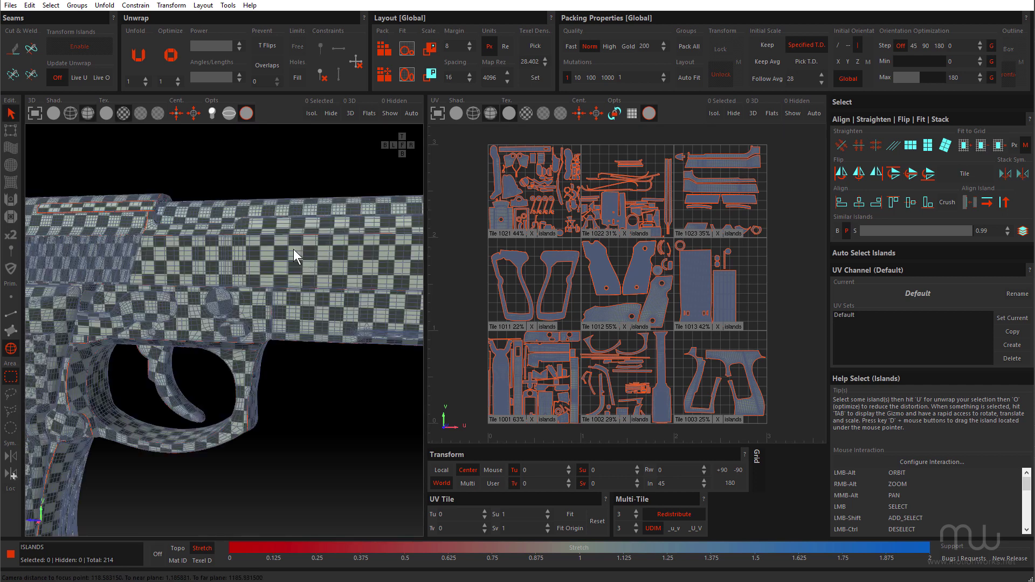
pyautogui.scroll(-3, 266, 257)
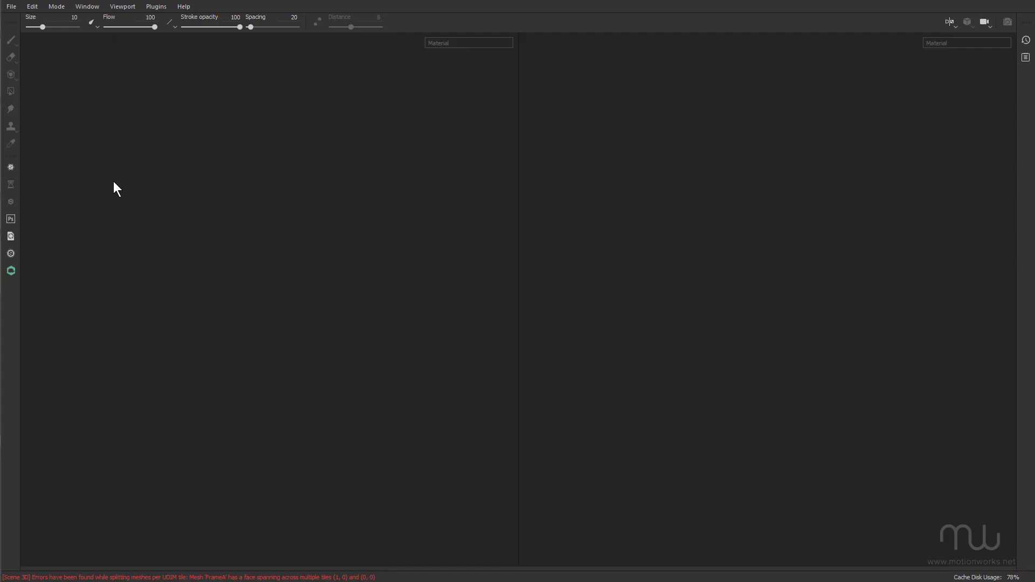
pyautogui.click(12, 9)
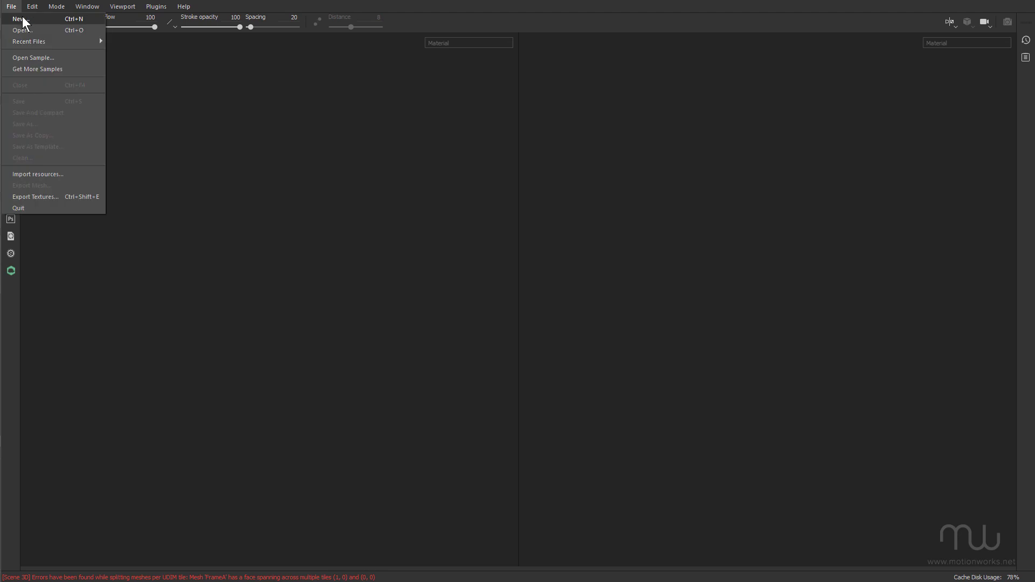
pyautogui.click(23, 17)
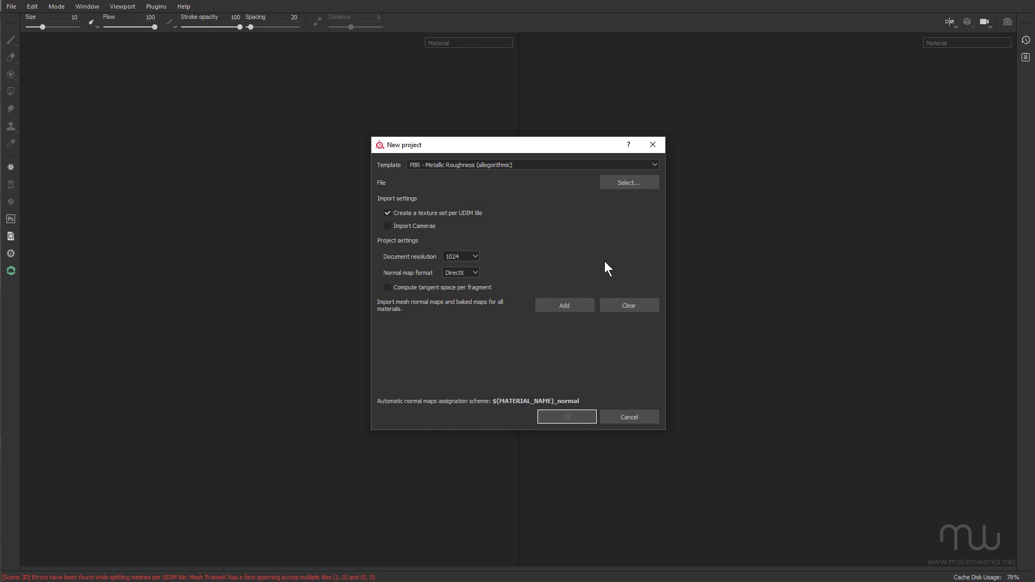
pyautogui.click(627, 184)
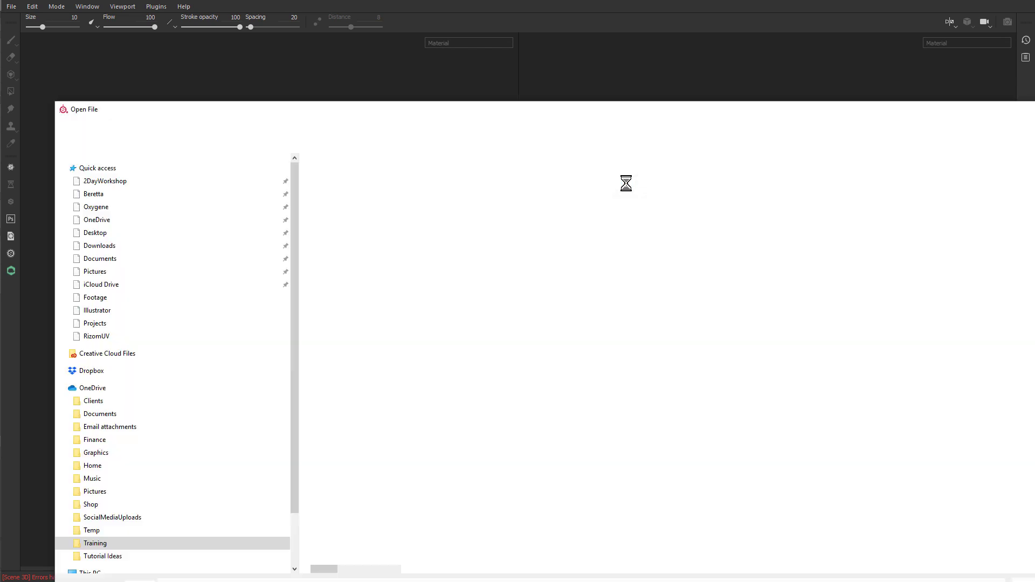
pyautogui.doubleClick(376, 199)
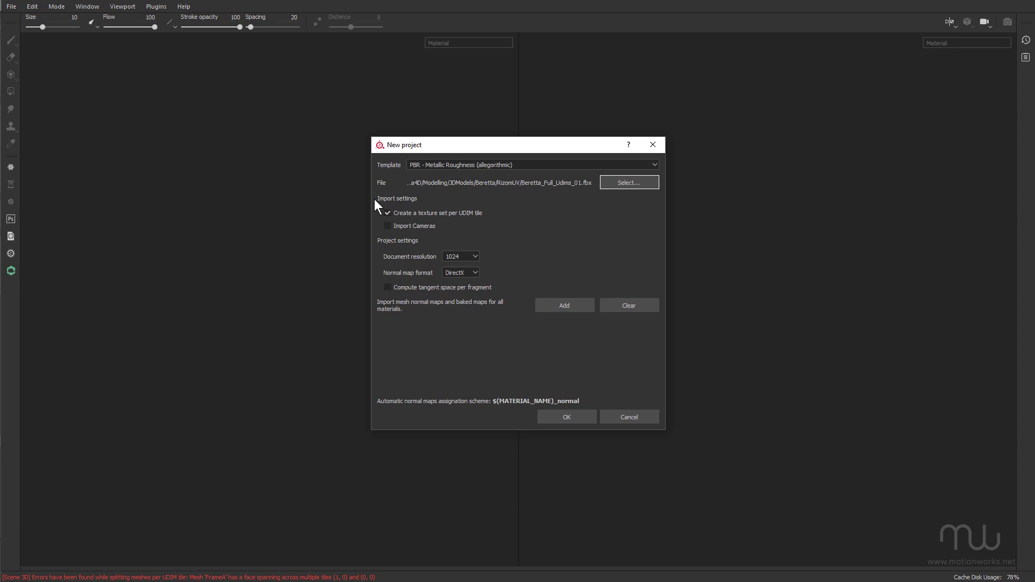
pyautogui.click(574, 417)
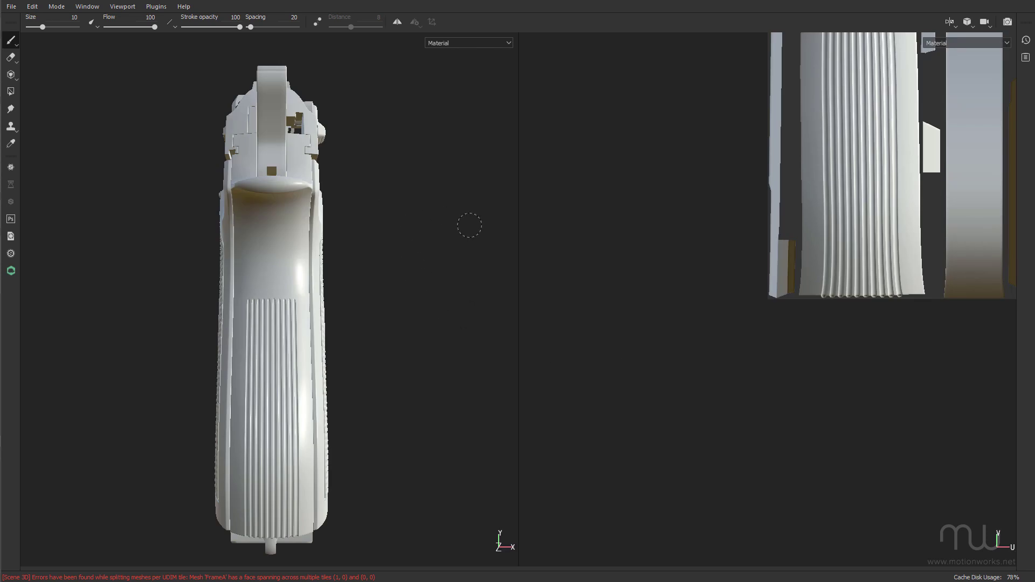
# Step: Orbit the pistol to a side view and zoom and pan the UV view to show all tiles
pyautogui.keyDown('alt'); pyautogui.moveTo(388, 213); pyautogui.dragTo(246, 244); pyautogui.keyUp('alt')
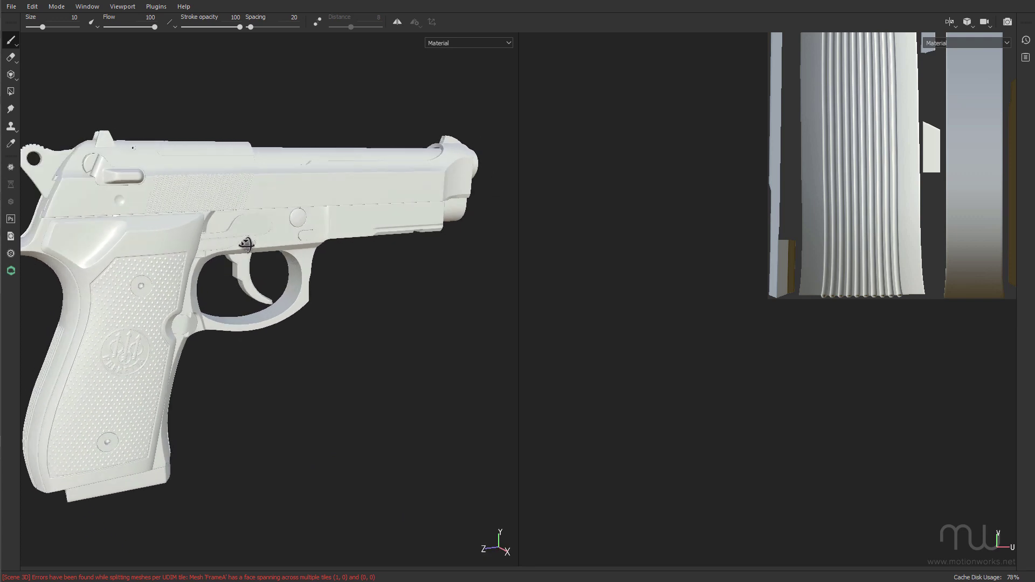
pyautogui.scroll(-4, 629, 278)
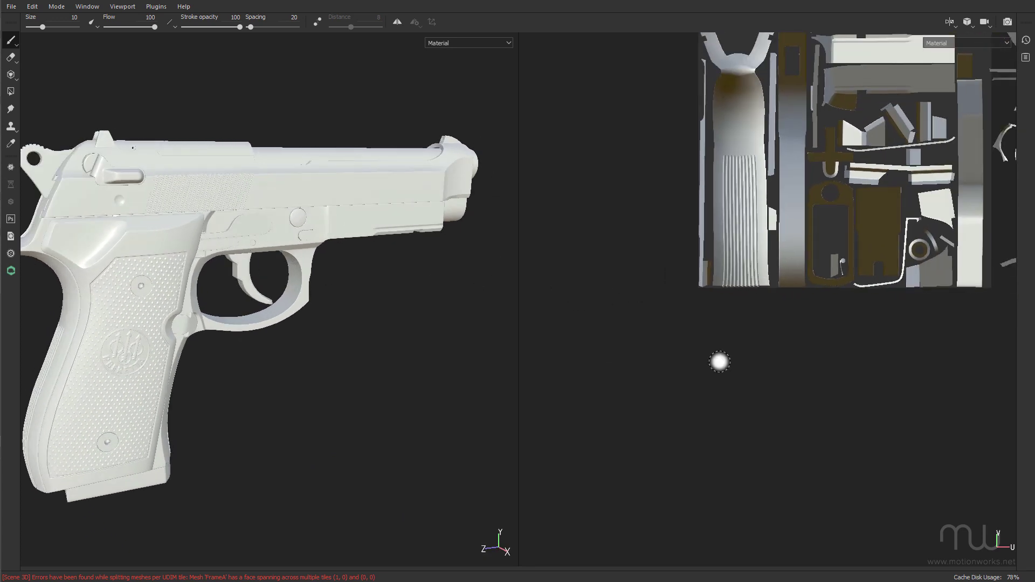
pyautogui.scroll(-5, 720, 363)
pyautogui.moveTo(781, 407); pyautogui.dragTo(611, 463, button='middle')
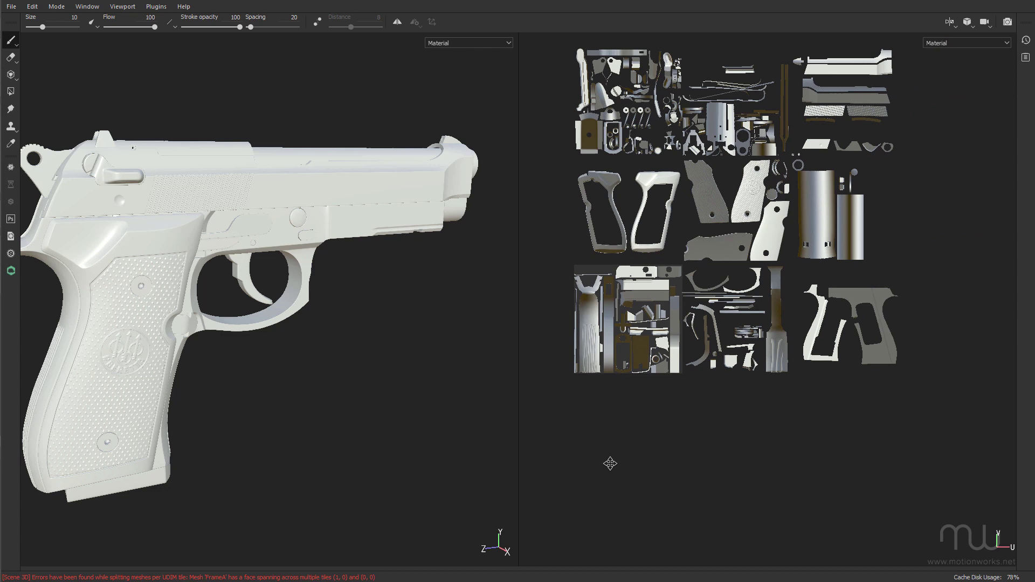
pyautogui.scroll(2, 611, 464)
pyautogui.scroll(2, 660, 340)
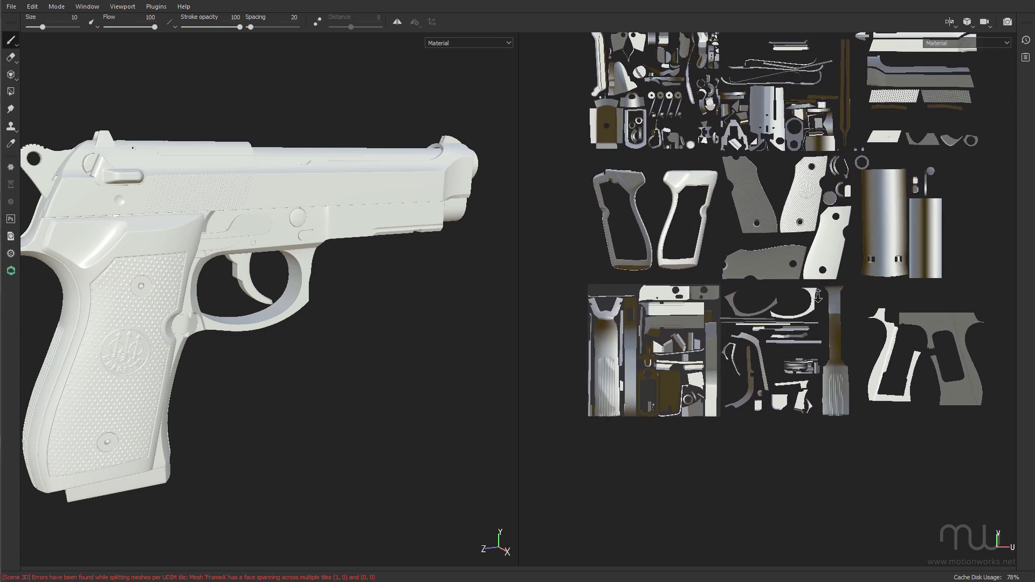
pyautogui.scroll(3, 818, 295)
pyautogui.scroll(-4, 735, 320)
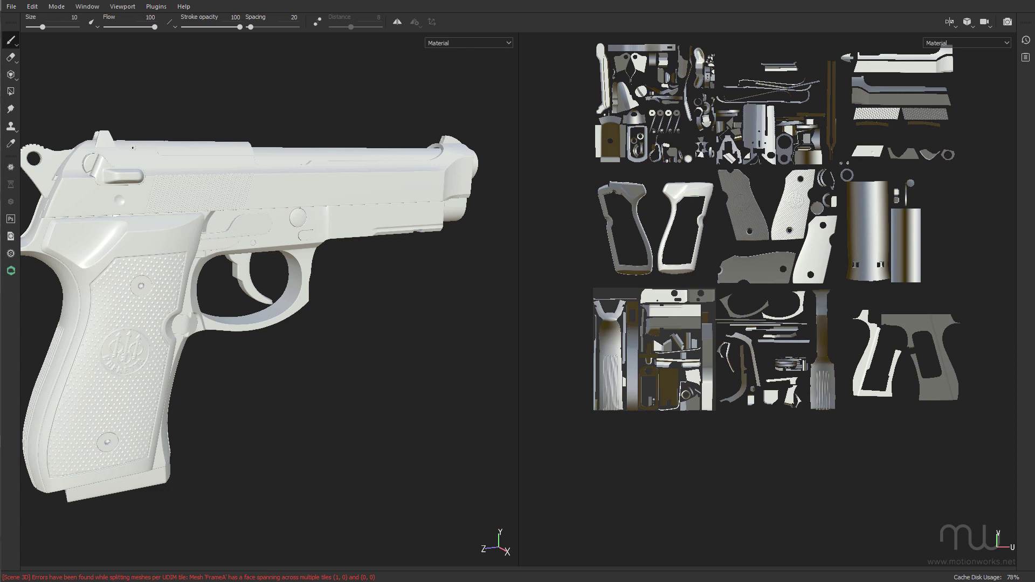
# Step: Open the texture set list and confirm the single set's name, HB_OVERWRITEMATERIAL_UV
pyautogui.moveTo(730, 203); pyautogui.dragTo(634, 188)
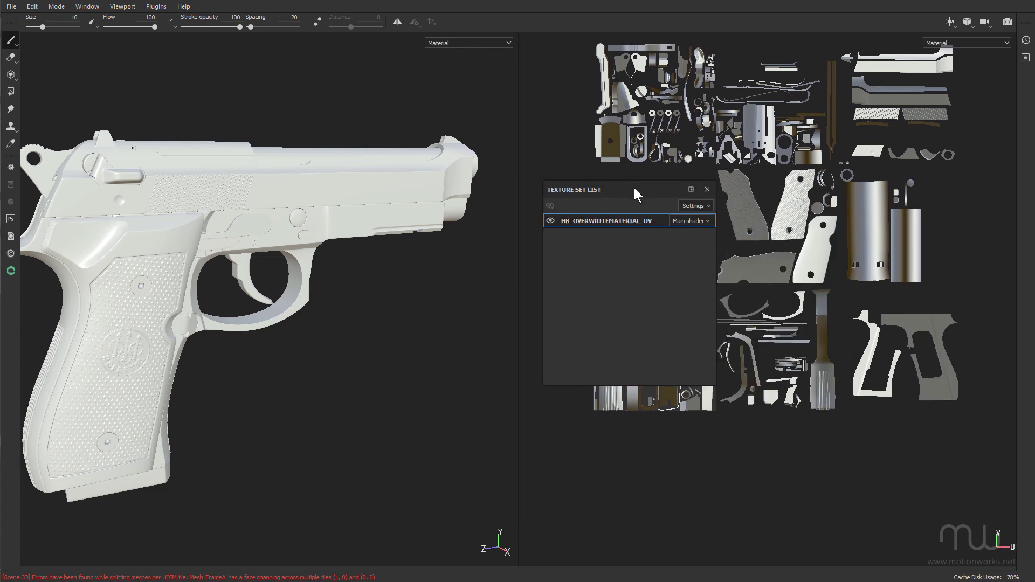
pyautogui.doubleClick(615, 225)
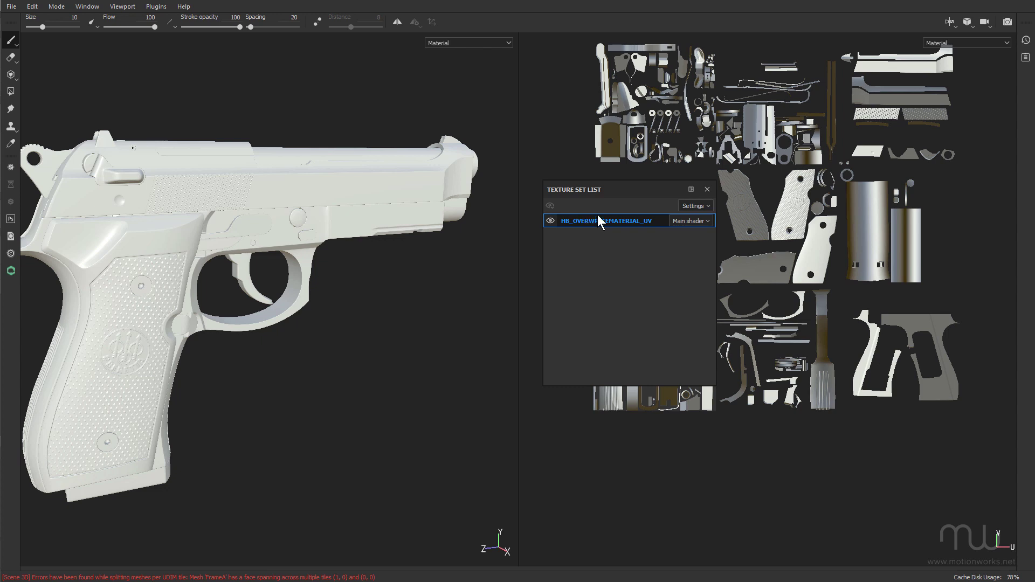
pyautogui.press('Return')
# Step: Move the Texture Set List panel off the UV islands
pyautogui.moveTo(622, 188); pyautogui.dragTo(468, 260)
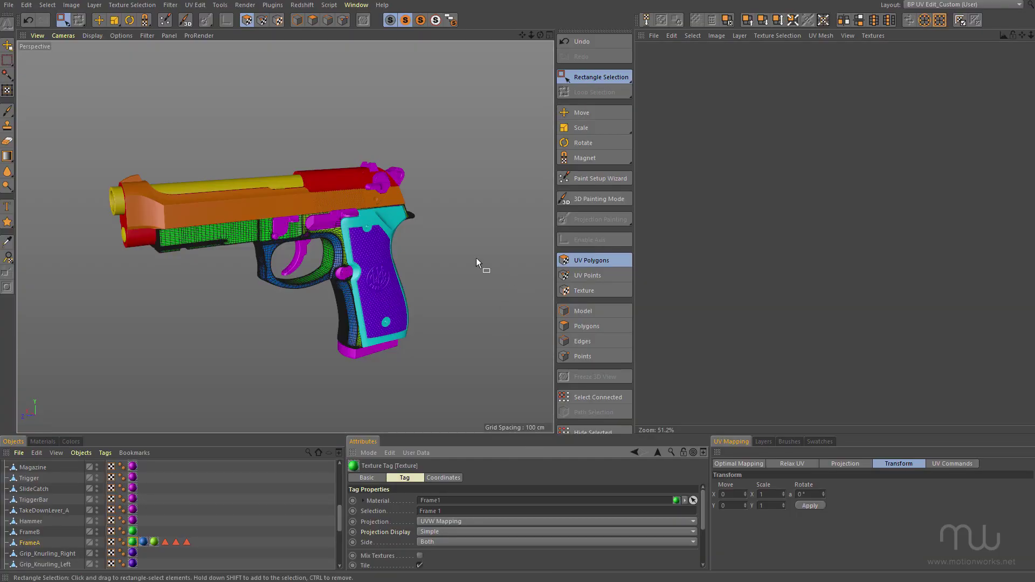
# Step: Orbit and tilt the Beretta in the Cinema 4D viewport to see its other side
pyautogui.keyDown('alt'); pyautogui.moveTo(438, 245); pyautogui.dragTo(416, 219); pyautogui.keyUp('alt')
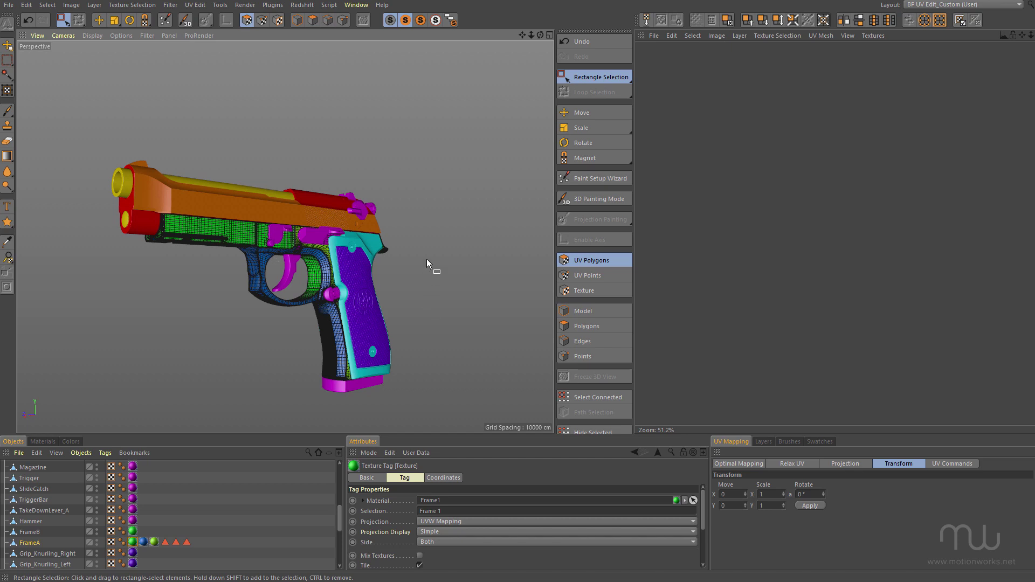
pyautogui.keyDown('alt'); pyautogui.moveTo(424, 246); pyautogui.dragTo(411, 284); pyautogui.keyUp('alt')
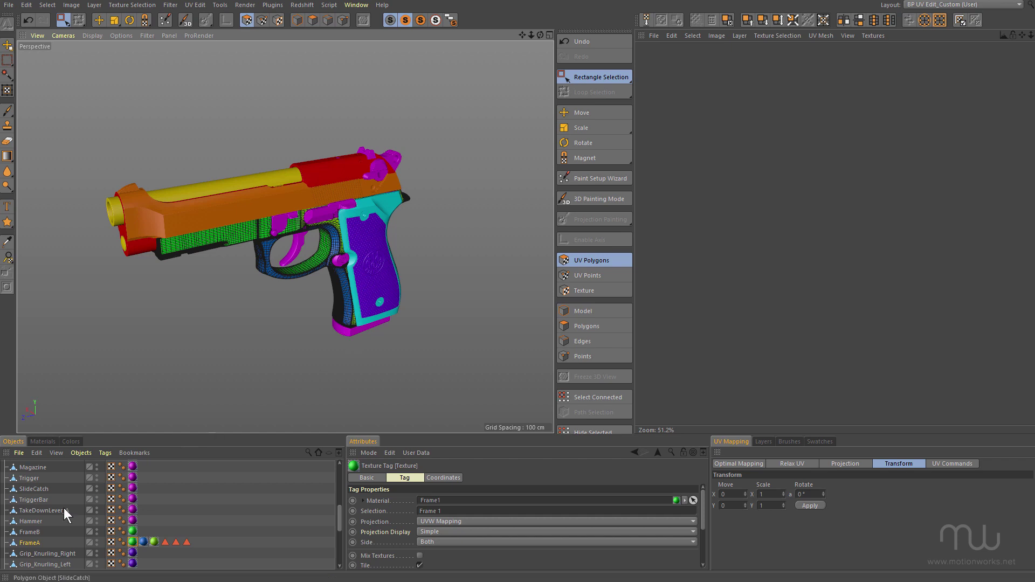
# Step: Select FrameA and preview the UVs of its texture tags, ending on Frame2
pyautogui.click(34, 543)
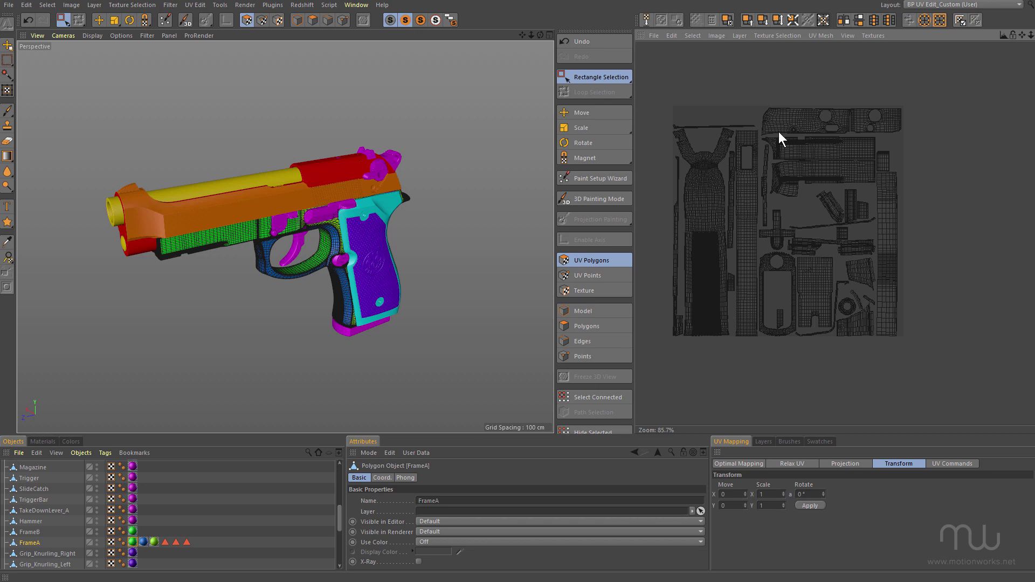
pyautogui.click(144, 542)
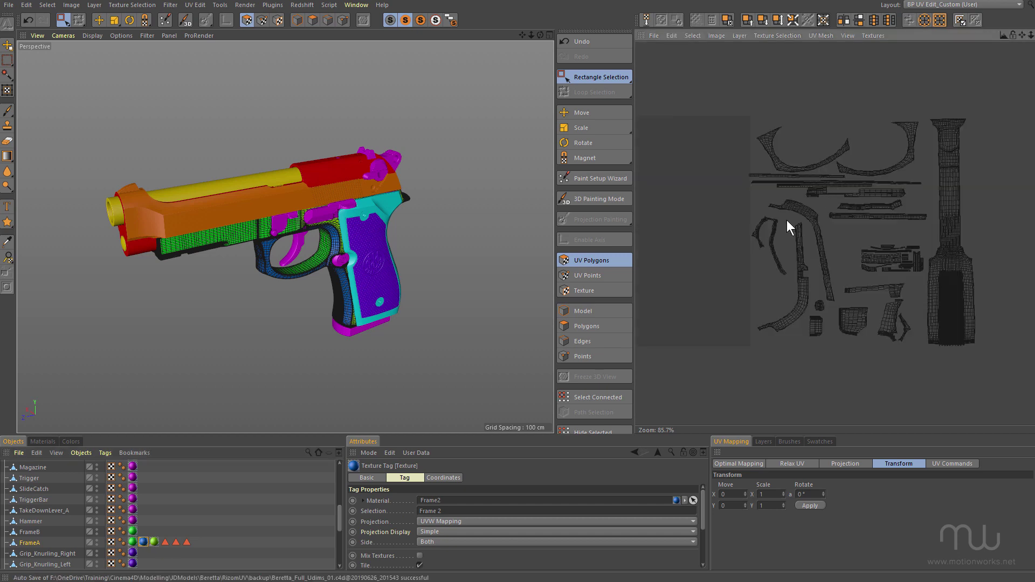
pyautogui.click(154, 542)
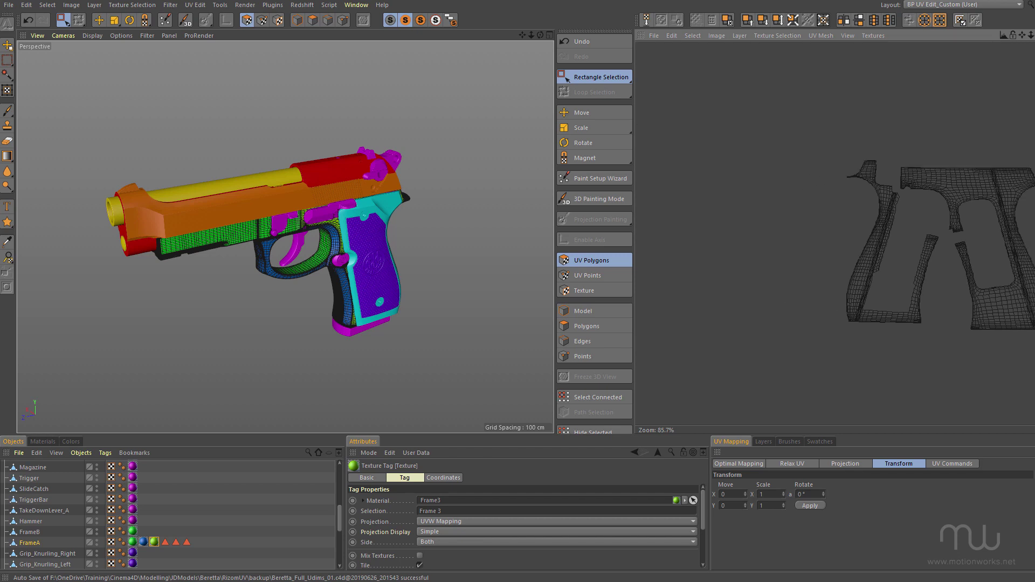
pyautogui.click(143, 542)
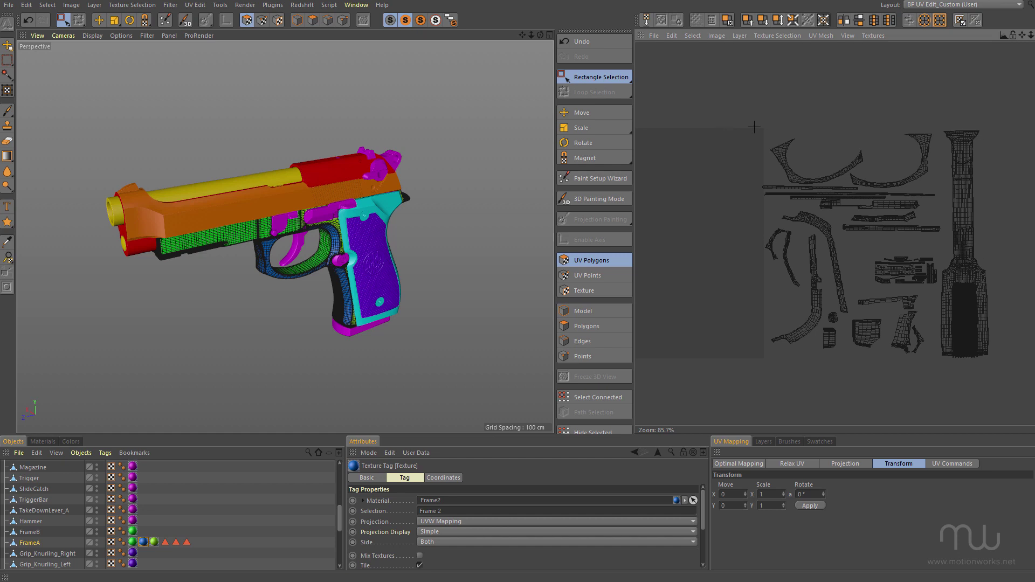
# Step: Select all Frame2 UV islands and store them as a polygon selection
pyautogui.moveTo(731, 115); pyautogui.dragTo(972, 338)
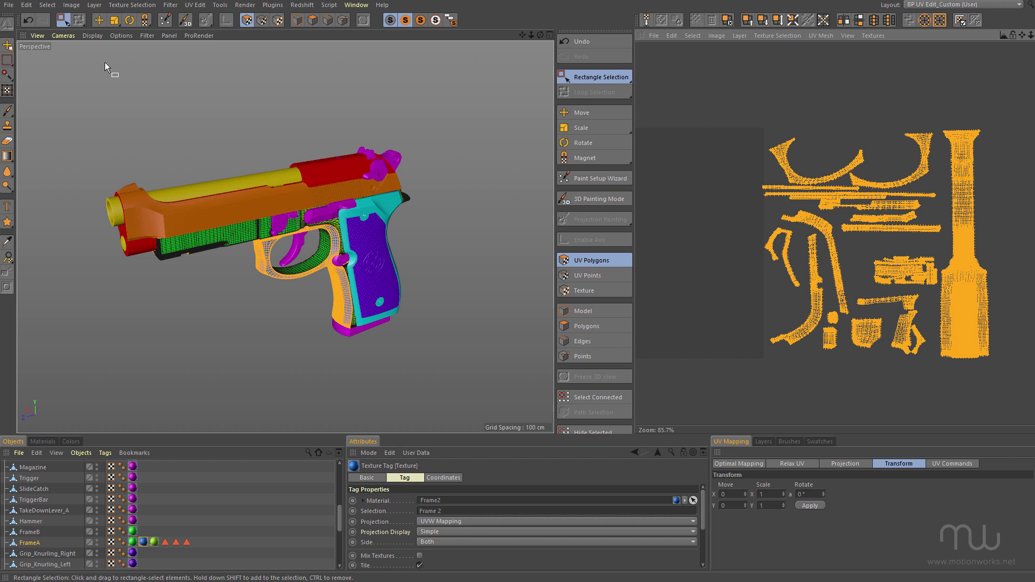
pyautogui.click(47, 5)
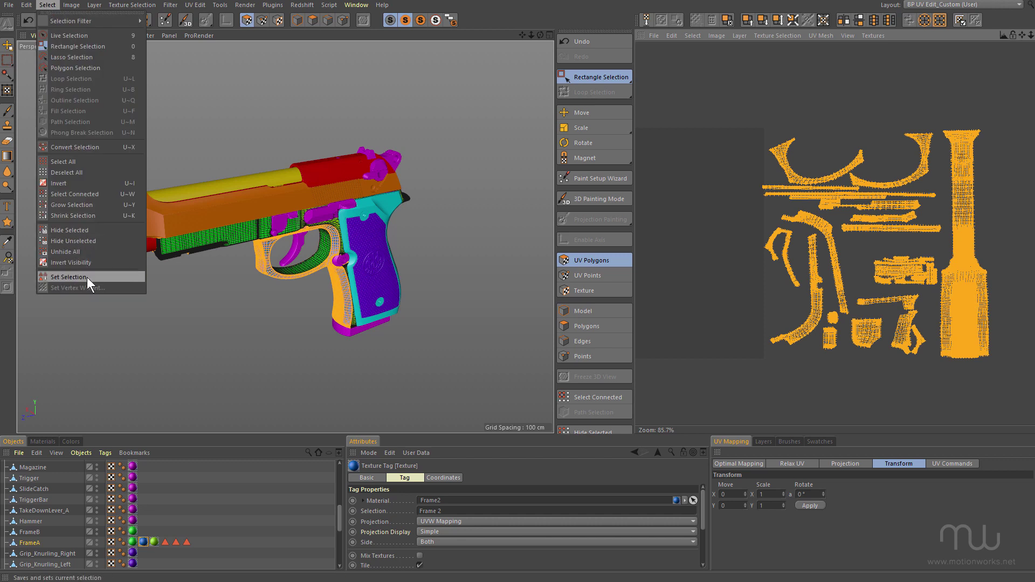
pyautogui.press('Escape')
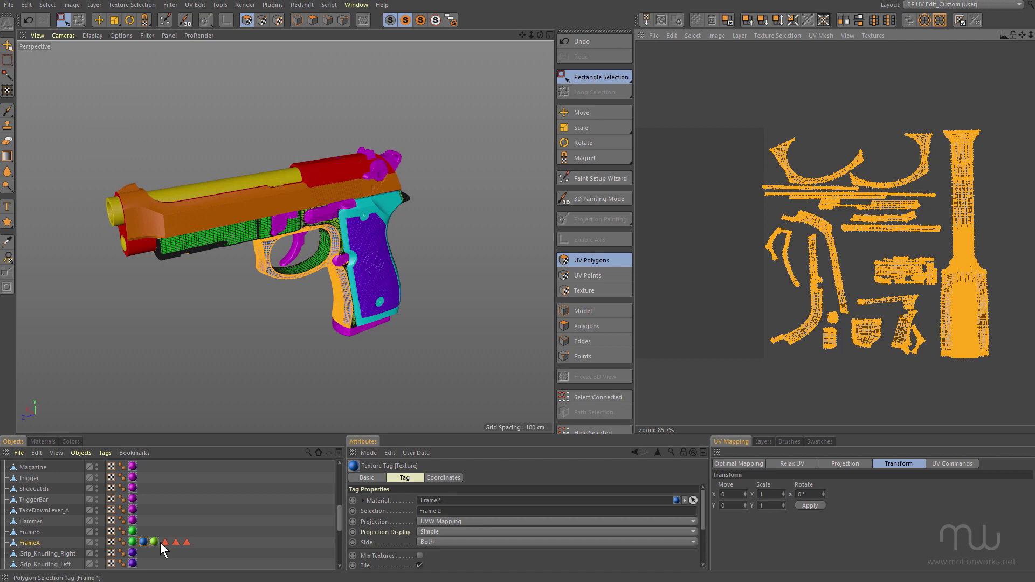
# Step: Check the UVs of FrameA's Frame1, Frame2 and Frame3 texture tags
pyautogui.click(132, 542)
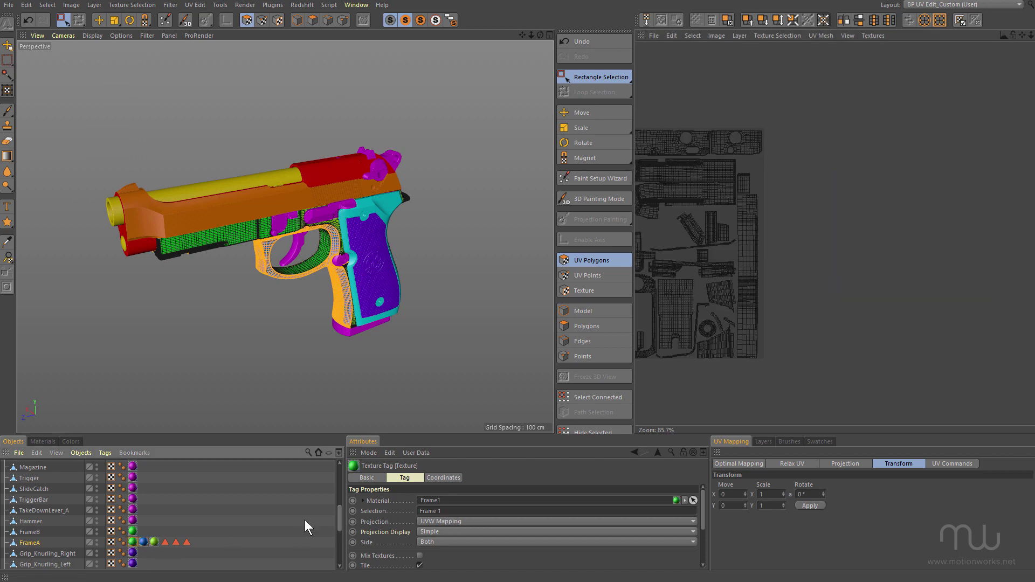
pyautogui.click(143, 542)
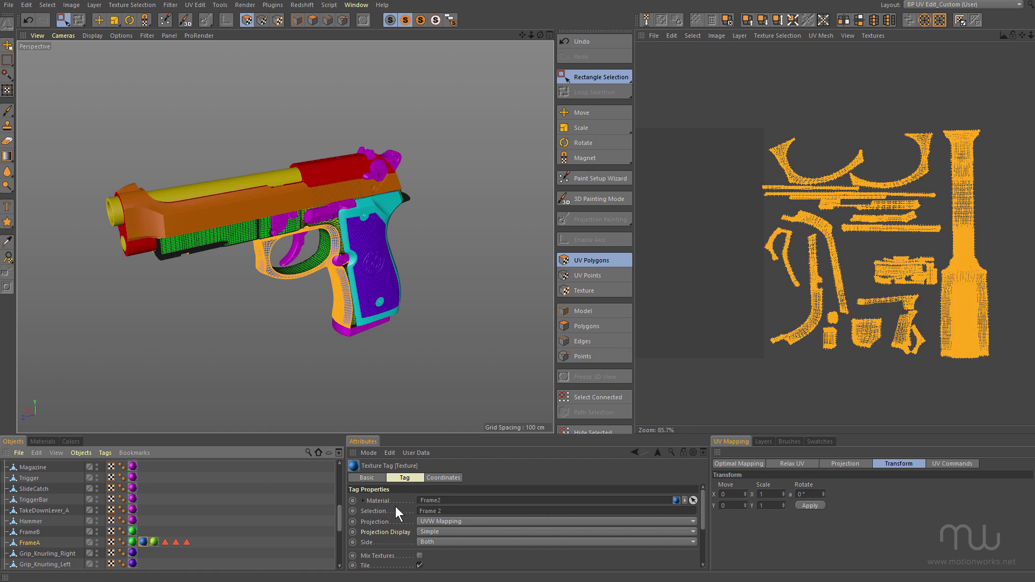
pyautogui.click(155, 542)
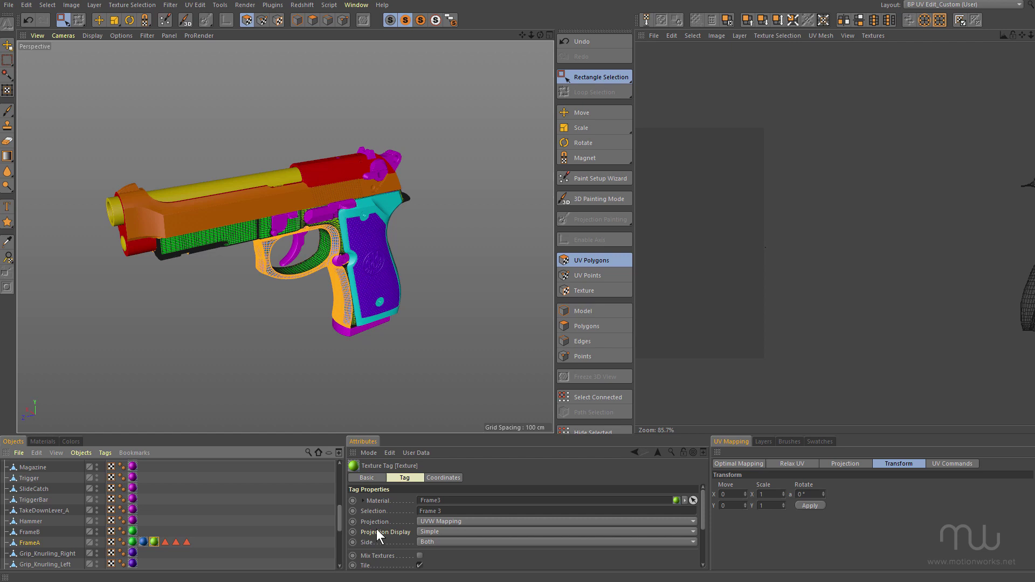
# Step: Inspect FrameA's Frame 1 and Frame 3 selections, then SlideA's Slide1 and Slide2 polygon selections
pyautogui.click(165, 543)
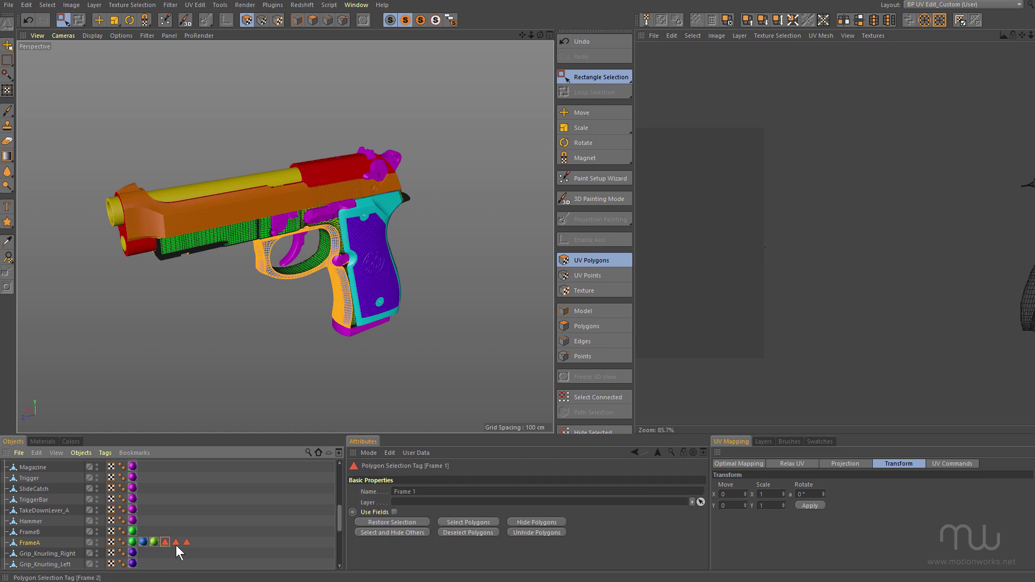
pyautogui.click(186, 543)
pyautogui.scroll(-2, 341, 517)
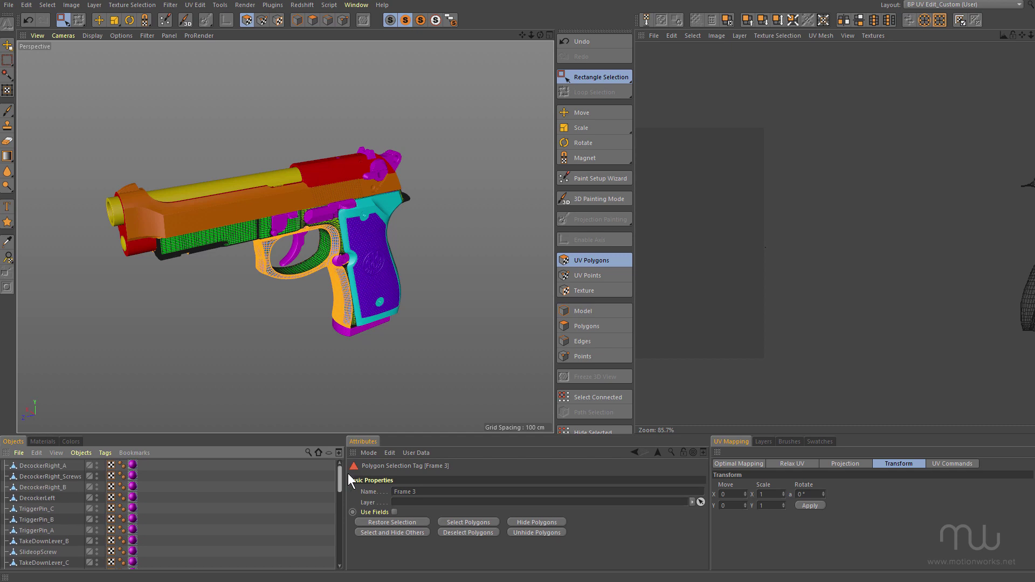
pyautogui.moveTo(351, 525); pyautogui.dragTo(352, 554)
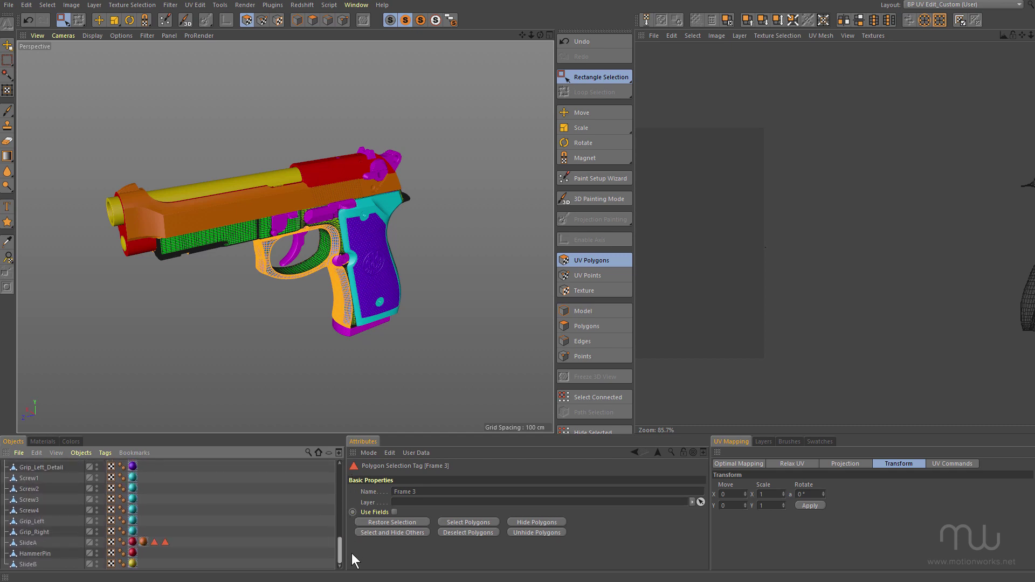
pyautogui.click(155, 543)
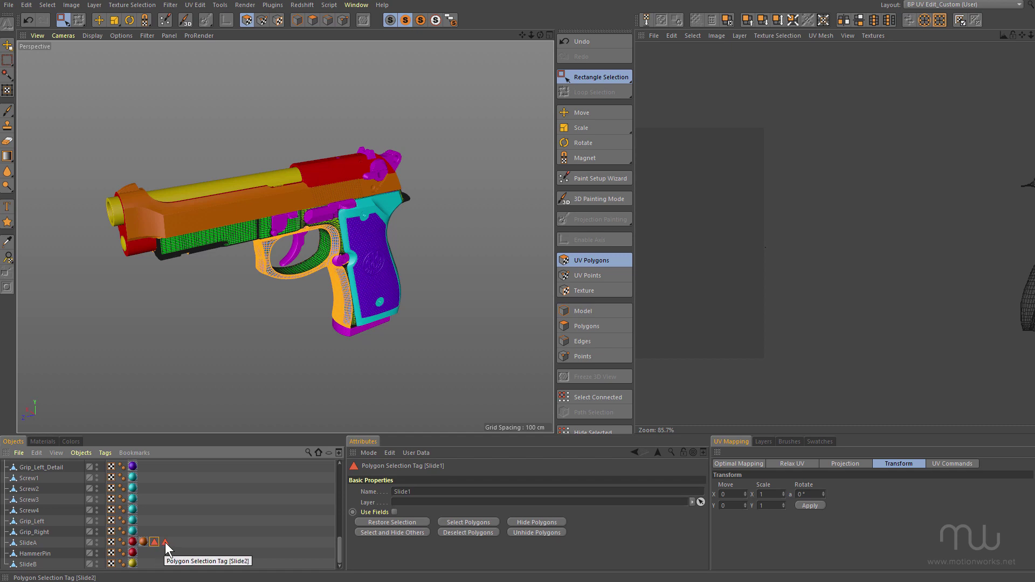
pyautogui.click(166, 542)
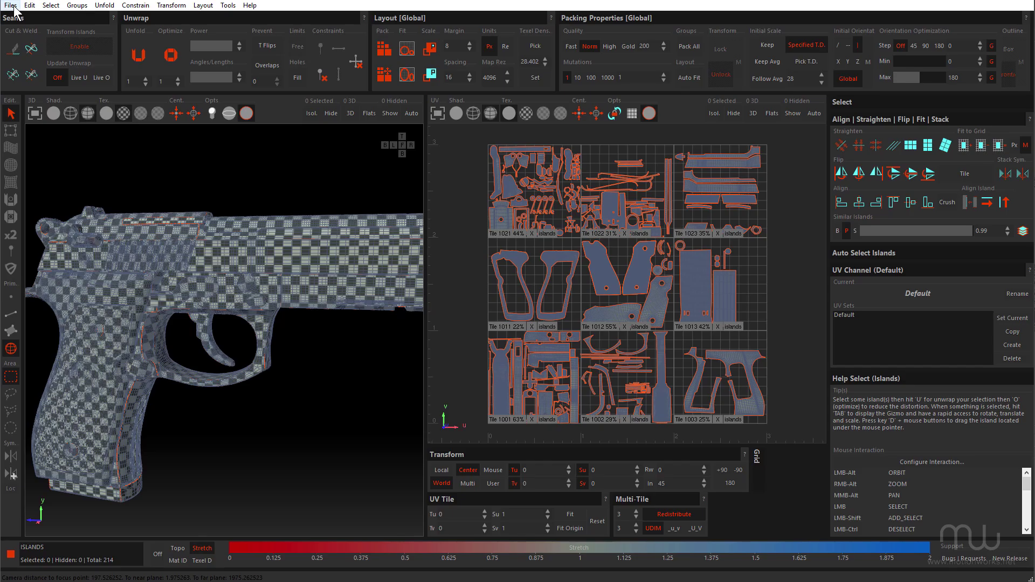
# Step: Save changes, load Beretta_Full_Udims_SelectionSets_01.fbx with Load UV, and orbit the pistol
pyautogui.click(11, 5)
pyautogui.click(36, 30)
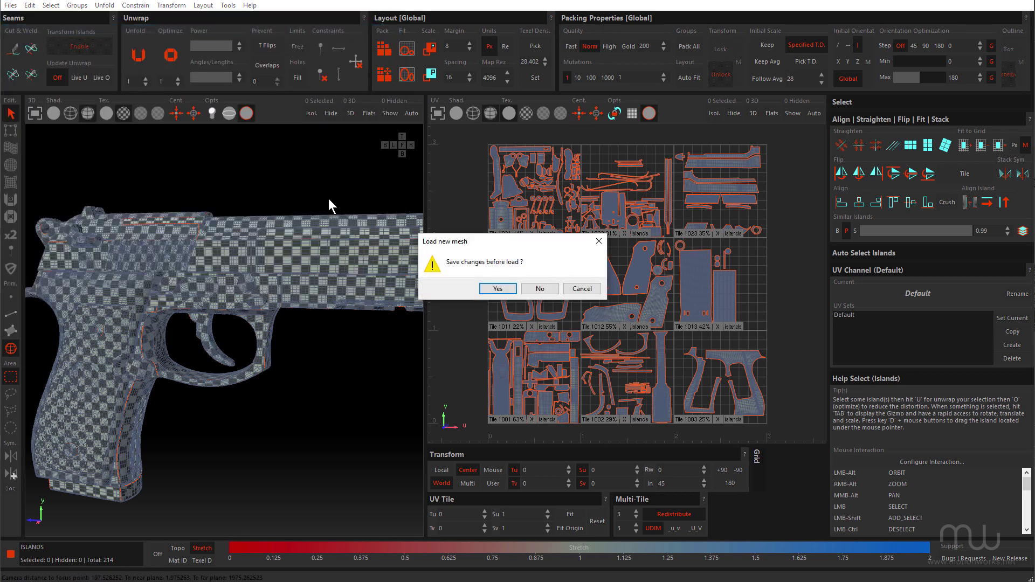
pyautogui.click(512, 287)
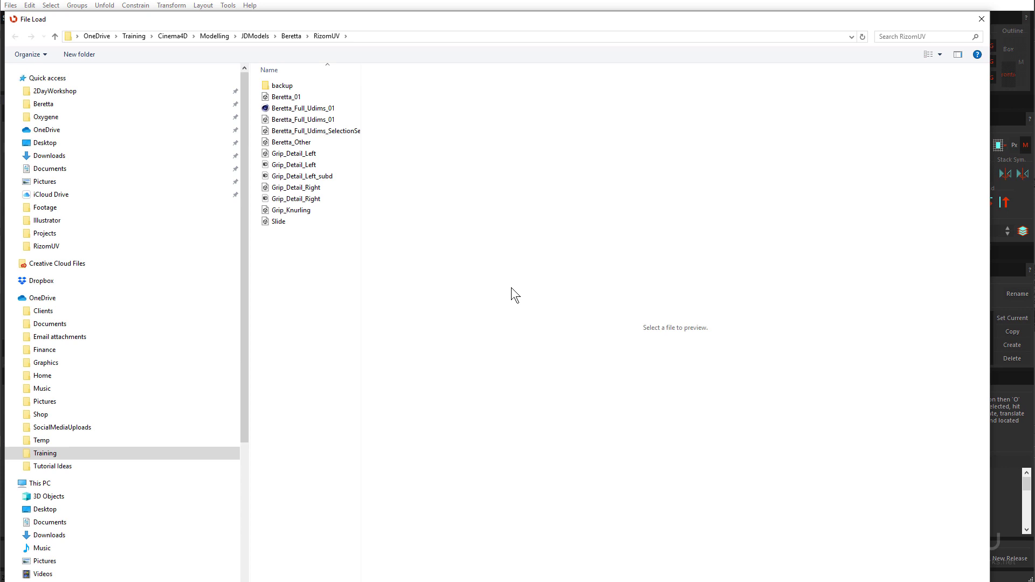
pyautogui.doubleClick(344, 133)
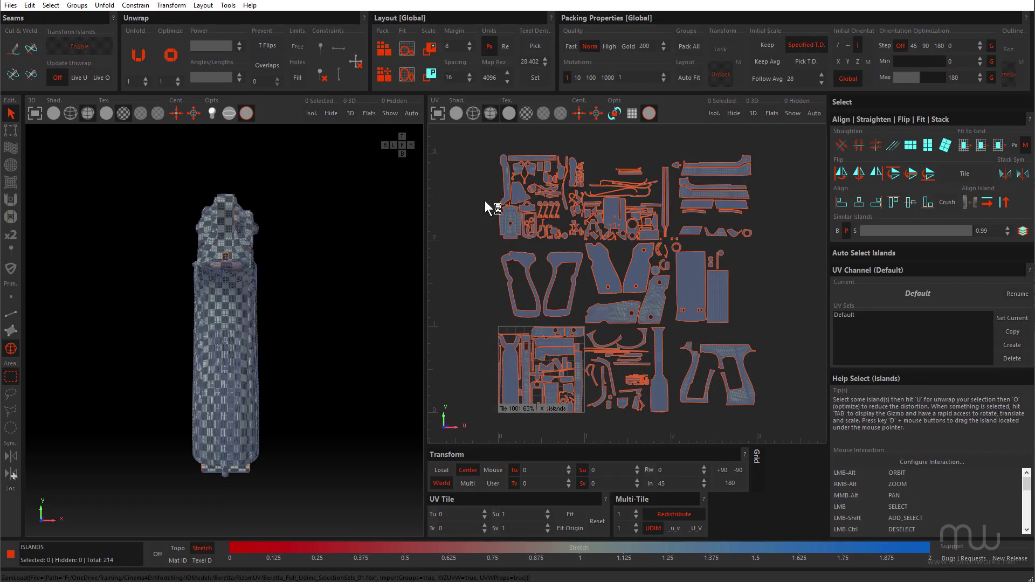
pyautogui.keyDown('alt'); pyautogui.moveTo(436, 288); pyautogui.dragTo(456, 354); pyautogui.keyUp('alt')
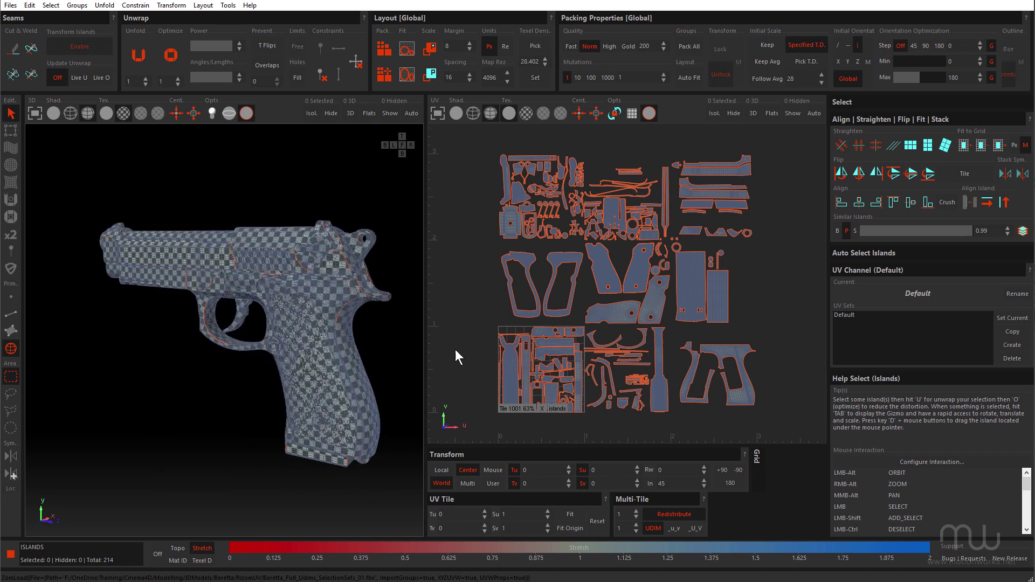
# Step: Raise the Multi-Tile columns and rows to 3 each, giving nine tiles 1001–1023
pyautogui.click(636, 510)
pyautogui.click(637, 510)
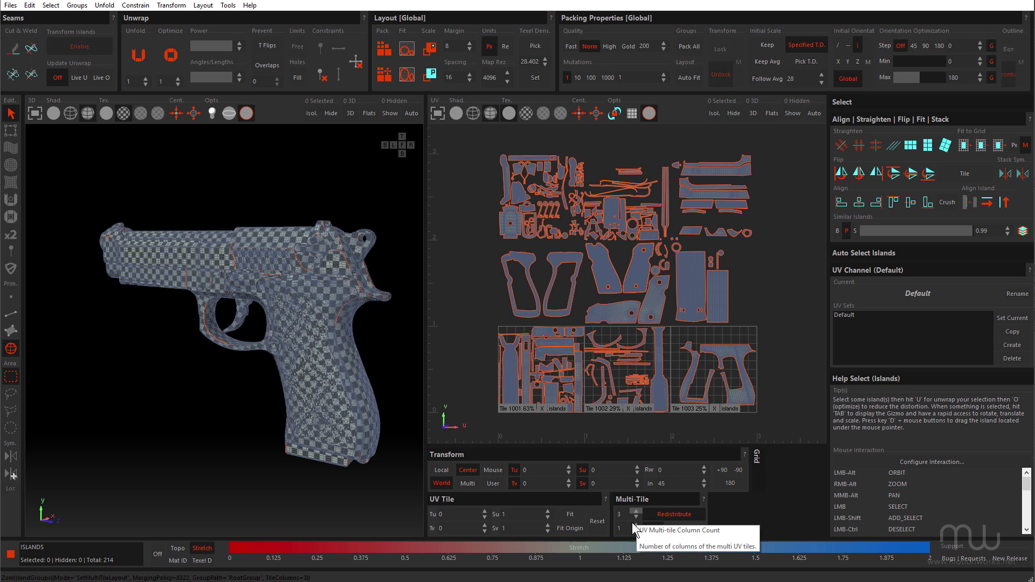
pyautogui.click(636, 526)
pyautogui.click(636, 525)
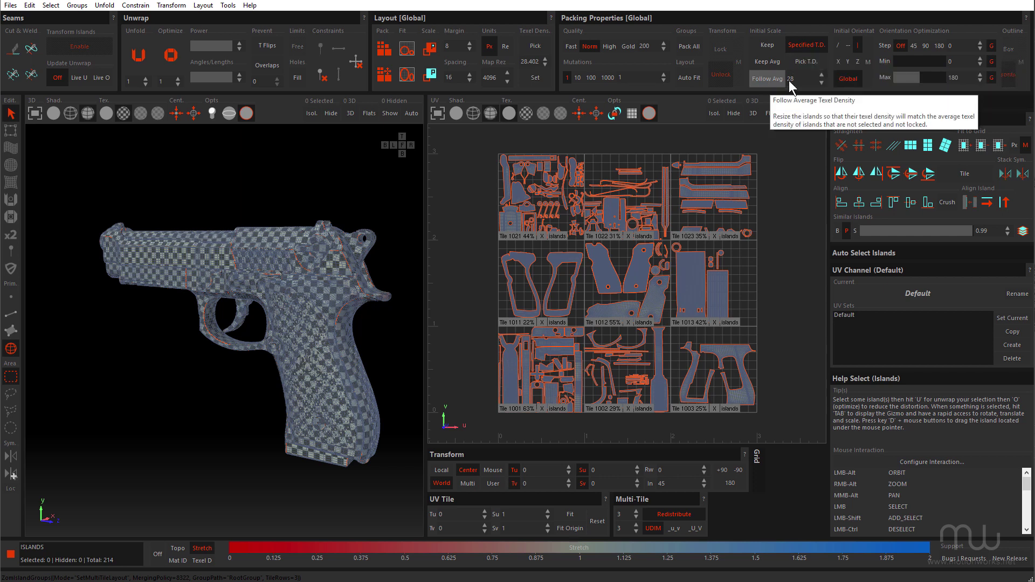
# Step: In the File Data Selection dialog, select materials Barrel through Slide2 and Distribute In Tiles
pyautogui.click(52, 6)
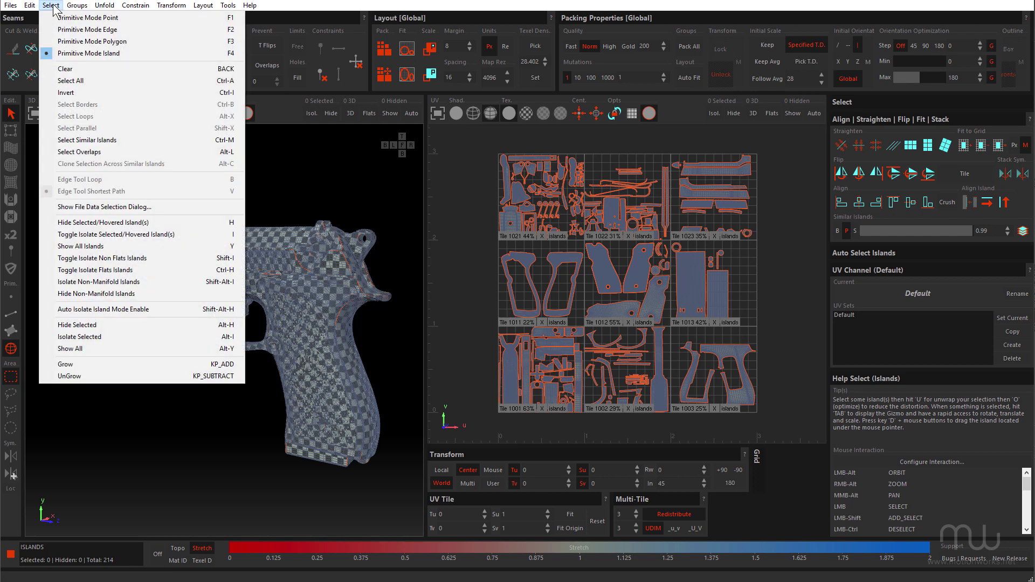
pyautogui.click(129, 209)
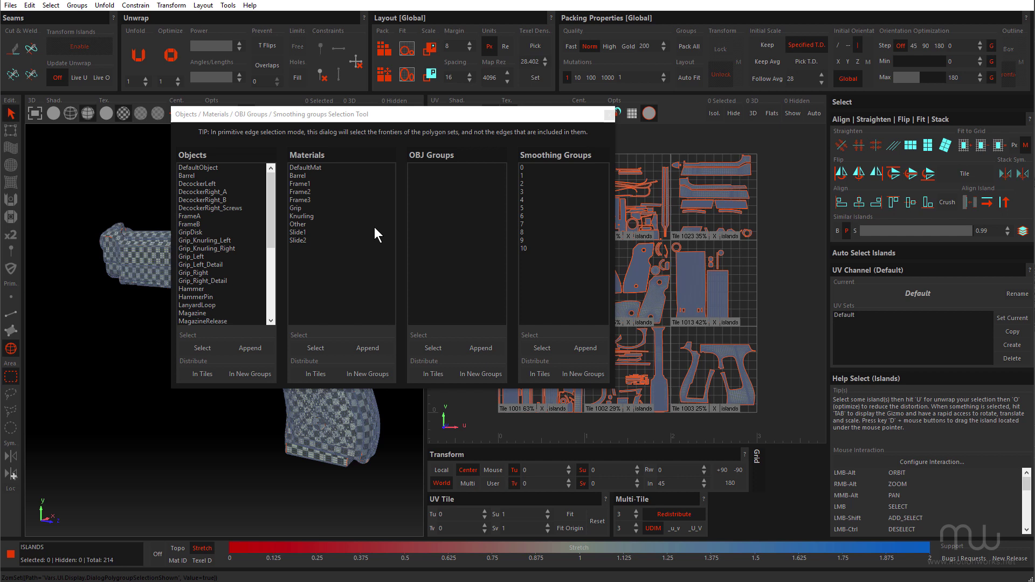
pyautogui.click(297, 176)
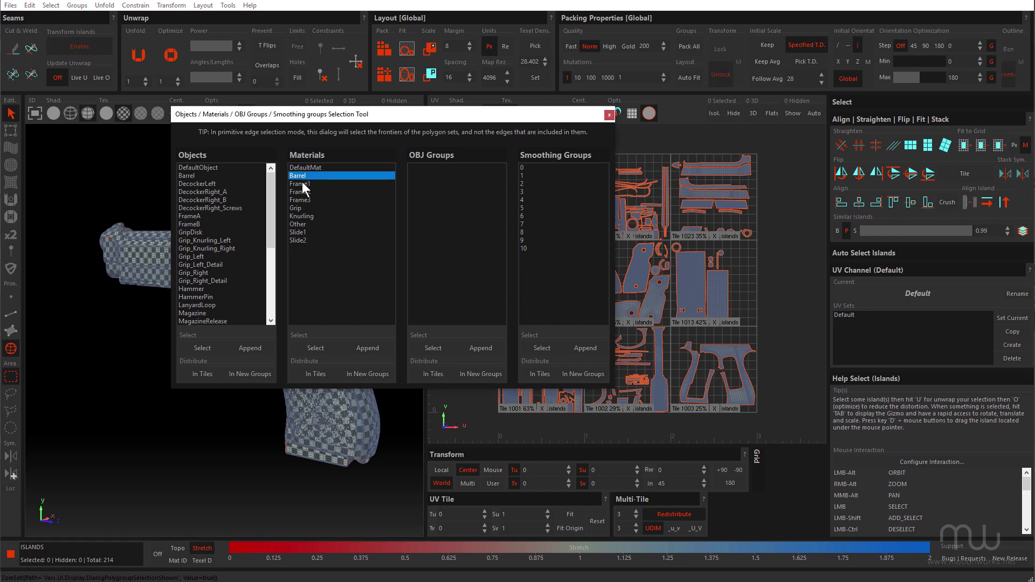
pyautogui.keyDown('shift'); pyautogui.click(302, 240); pyautogui.keyUp('shift')
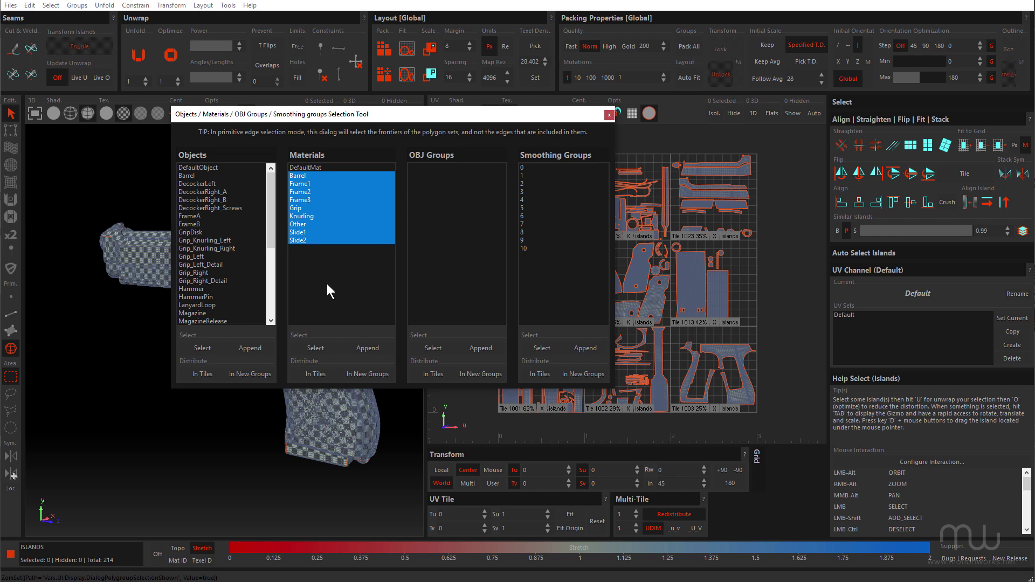
pyautogui.click(312, 373)
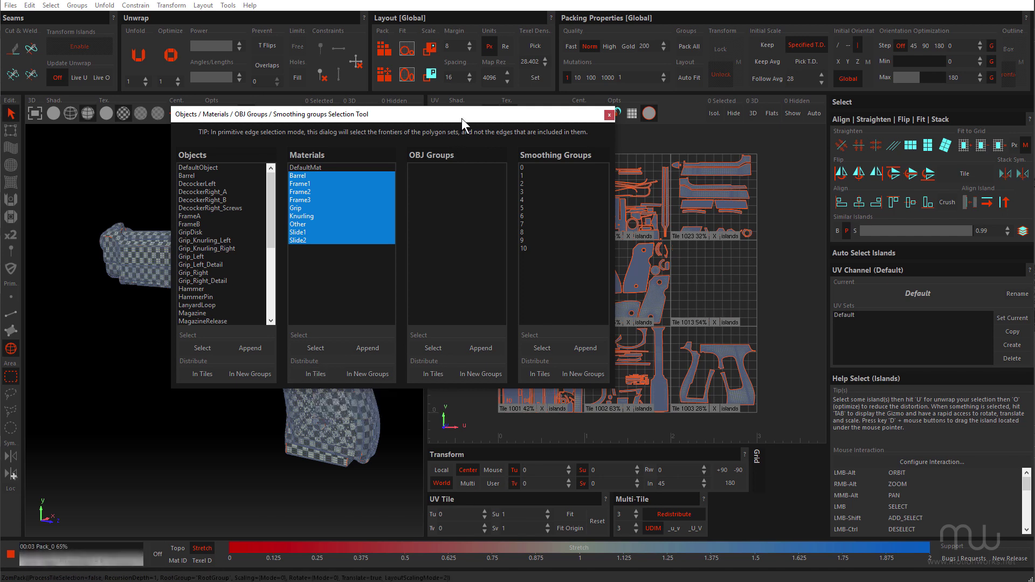
pyautogui.moveTo(444, 115); pyautogui.dragTo(265, 98)
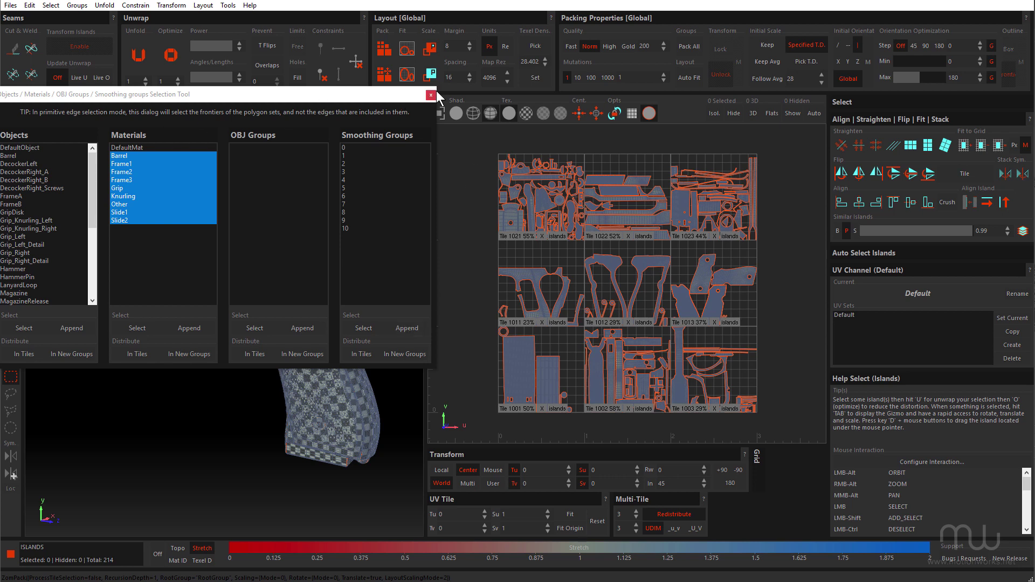
pyautogui.click(430, 96)
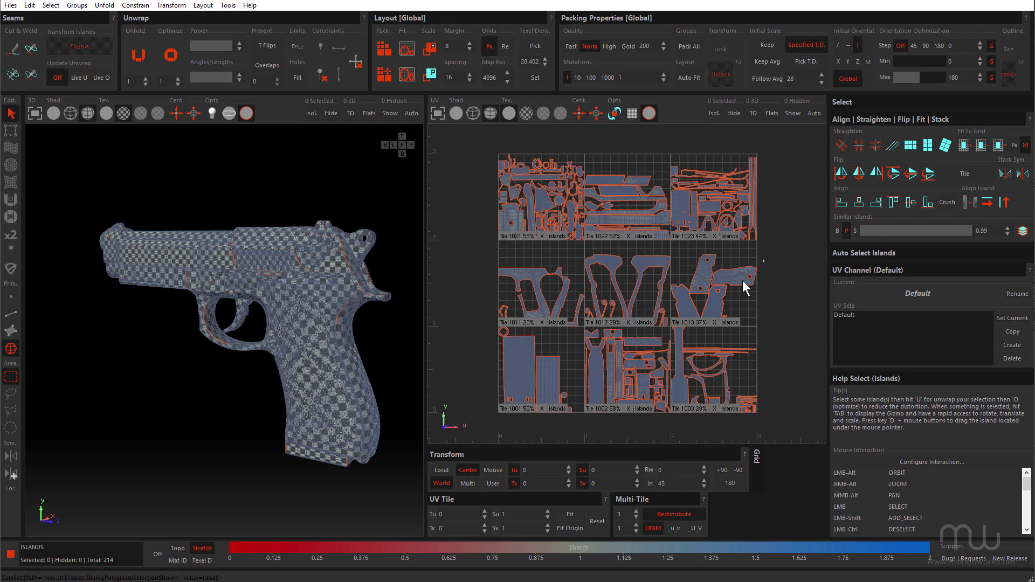
# Step: Sample a grip island's texel density, then set all tile-1013 grip islands to 28
pyautogui.moveTo(764, 259); pyautogui.dragTo(740, 281)
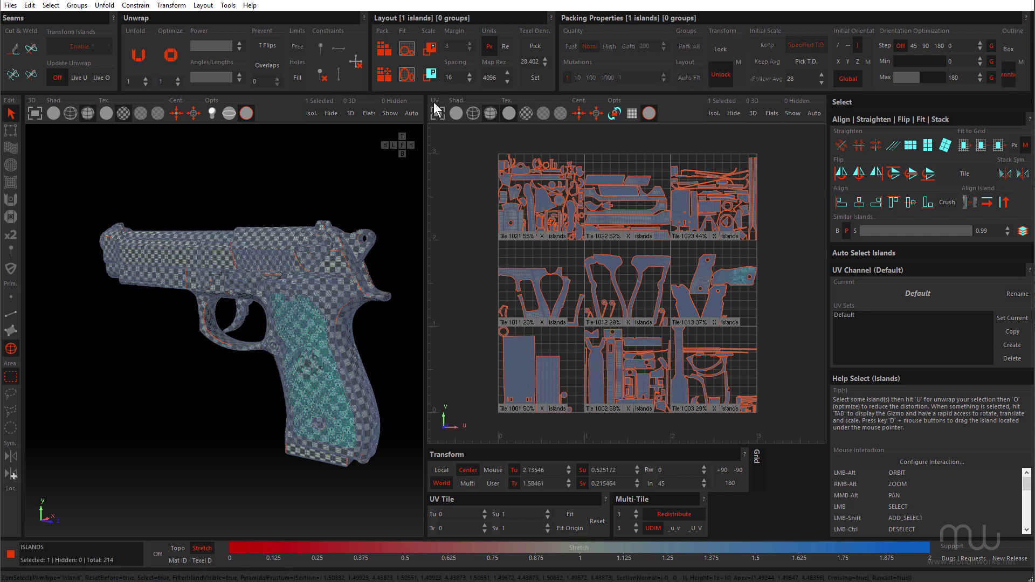
pyautogui.click(539, 47)
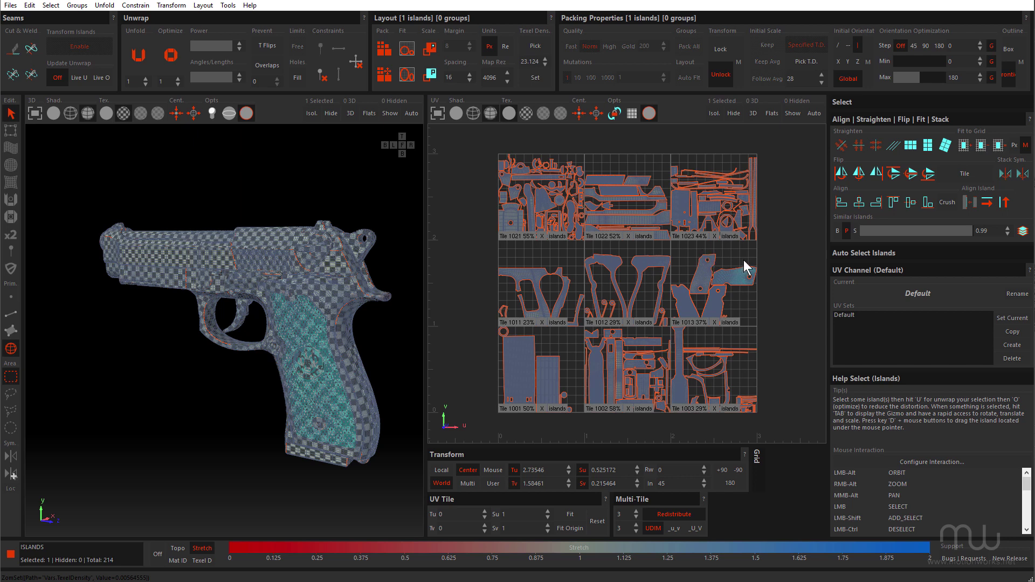
pyautogui.moveTo(765, 250); pyautogui.dragTo(673, 323)
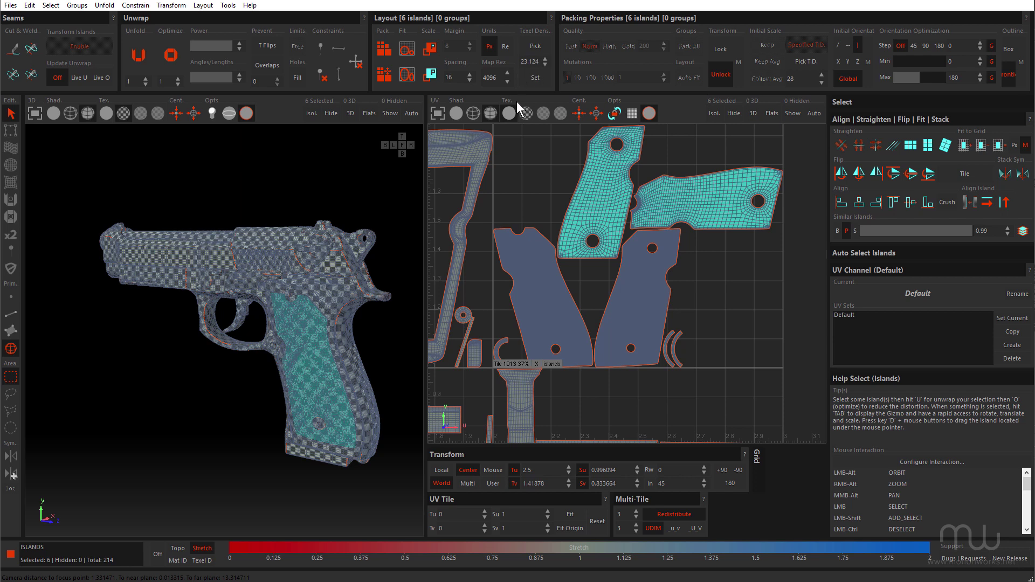
pyautogui.click(531, 60)
pyautogui.write('2')
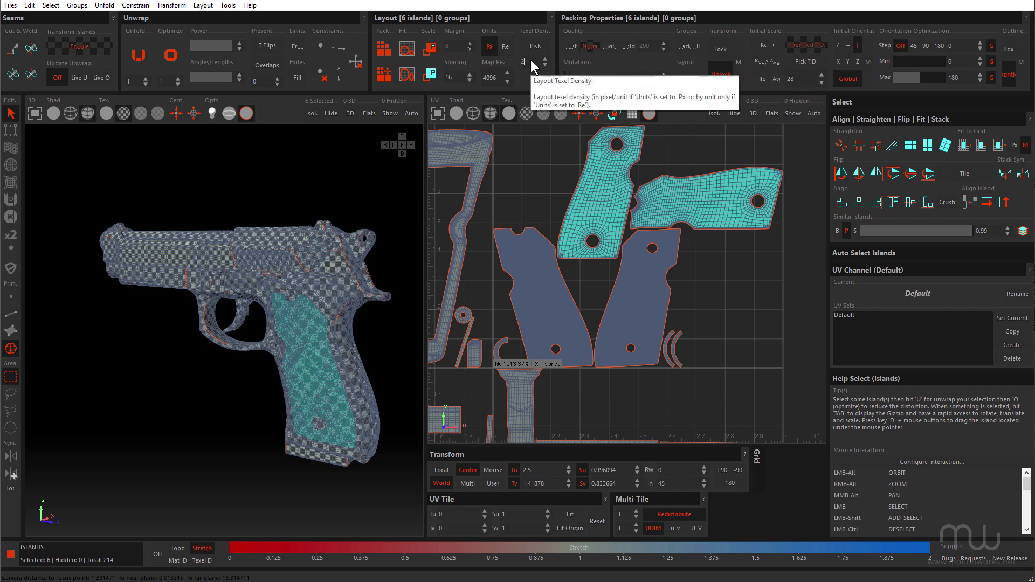
pyautogui.write('8')
pyautogui.press('Return')
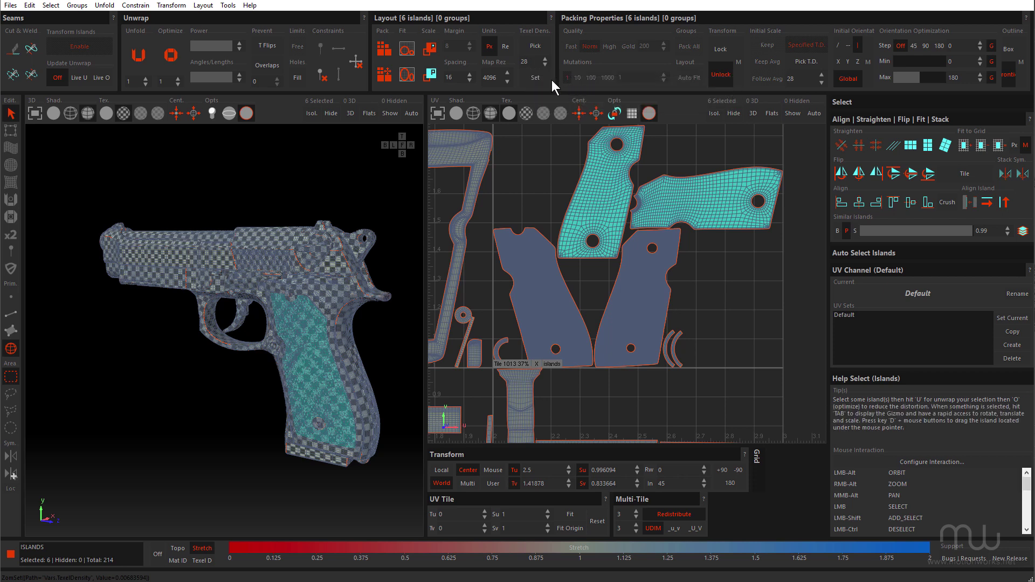
pyautogui.click(537, 76)
pyautogui.scroll(-1, 682, 267)
pyautogui.scroll(-3, 683, 270)
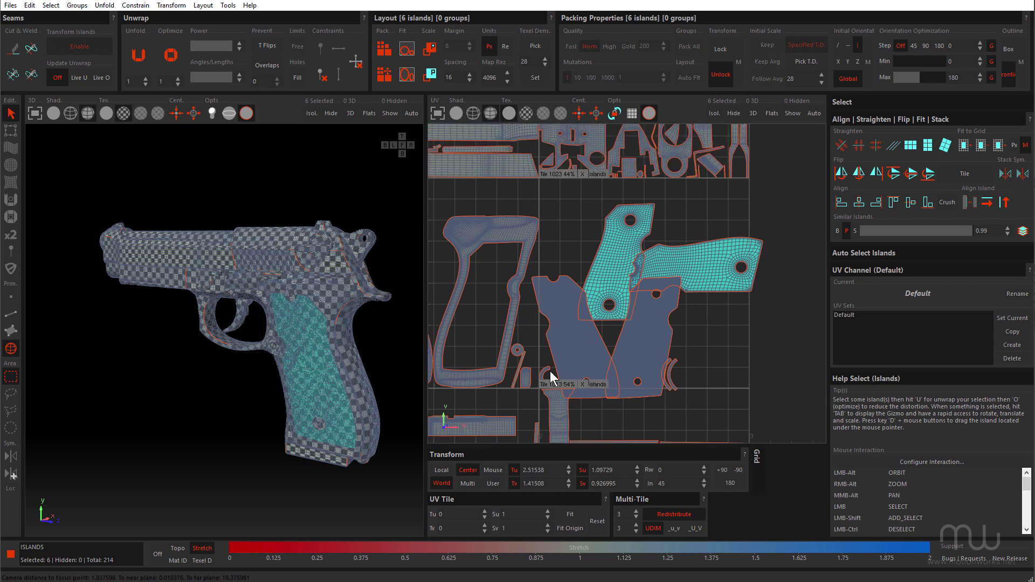
# Step: Make UDIM tile 1013 the packing target and repack the grip islands into it
pyautogui.click(545, 384)
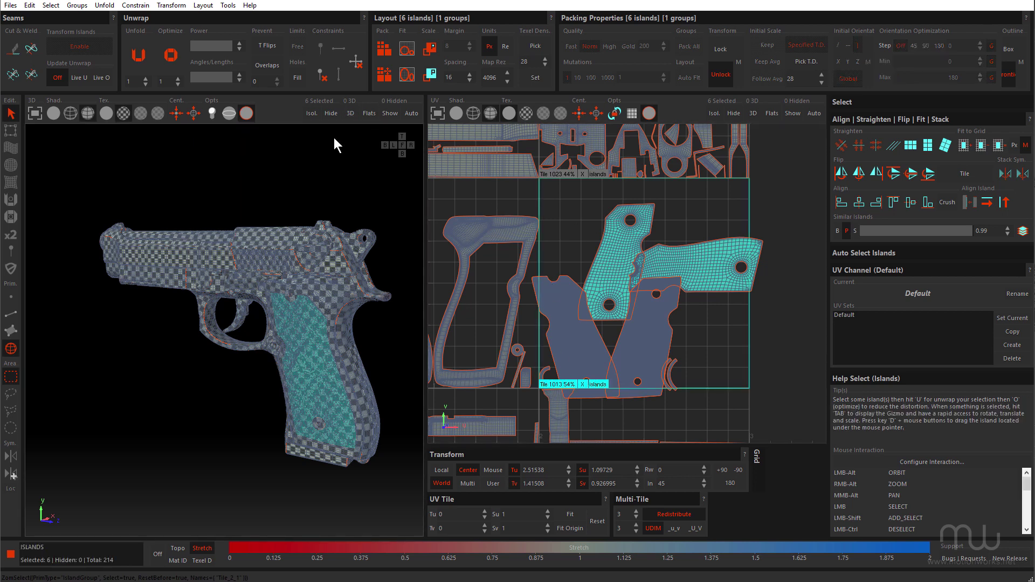
pyautogui.click(384, 49)
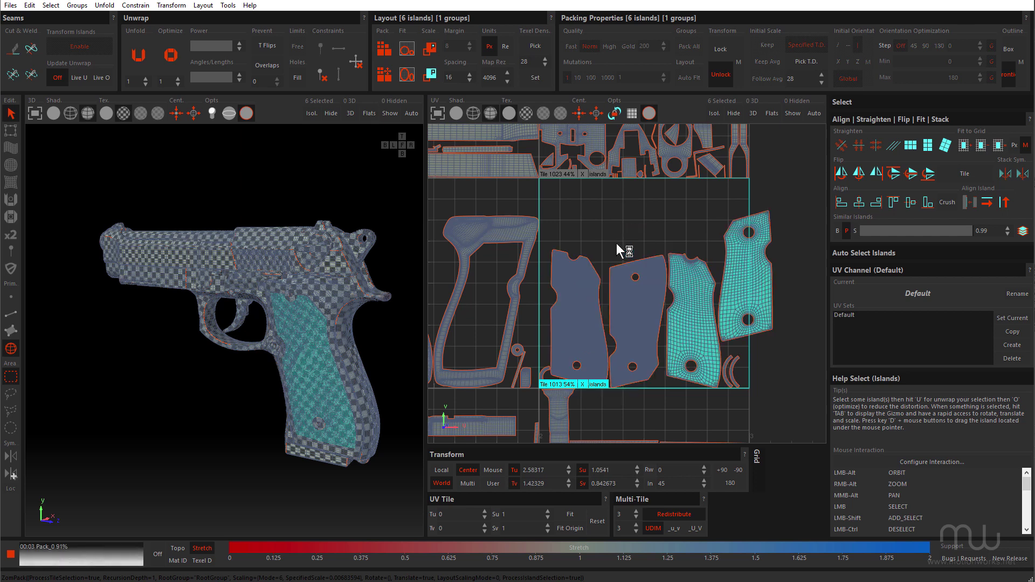
pyautogui.keyDown('alt'); pyautogui.moveTo(617, 244); pyautogui.dragTo(640, 149, button='middle'); pyautogui.keyUp('alt')
pyautogui.scroll(3, 713, 190)
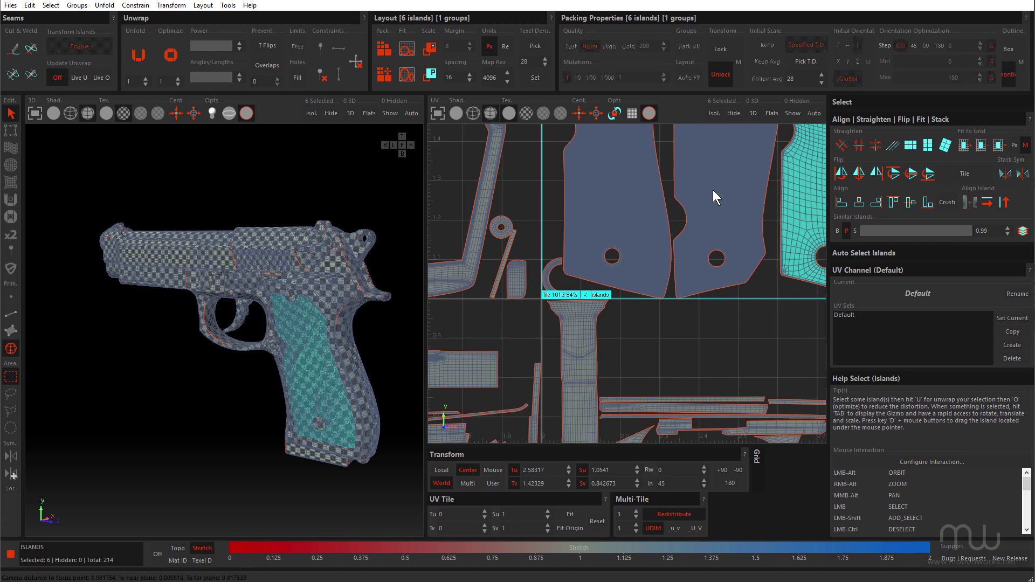
pyautogui.scroll(-1, 659, 204)
pyautogui.keyDown('alt'); pyautogui.moveTo(795, 125); pyautogui.dragTo(687, 261, button='middle'); pyautogui.keyUp('alt')
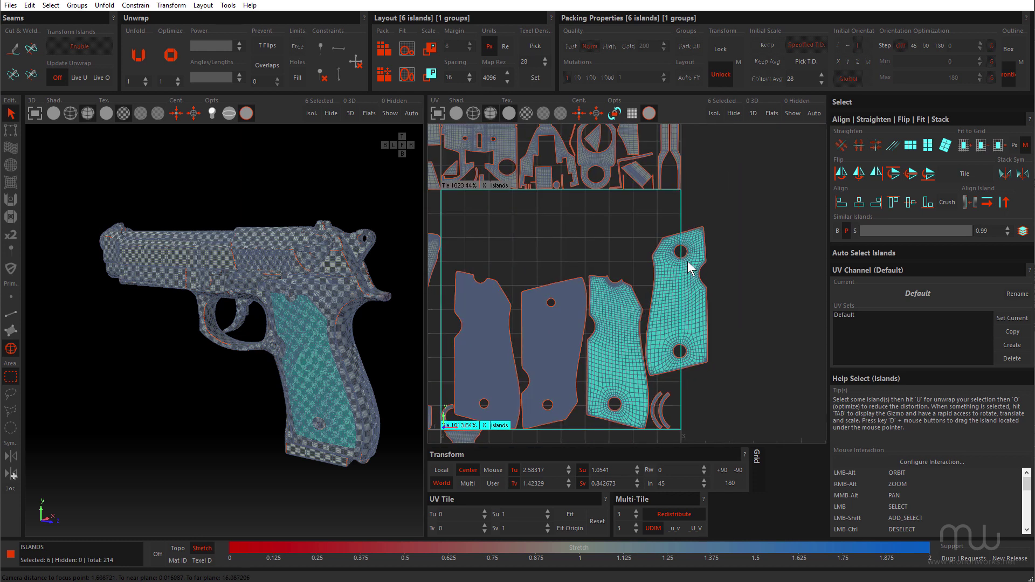
# Step: Rotate the rightmost grip island about 56 degrees and move it to the top of tile 1013
pyautogui.moveTo(725, 245); pyautogui.dragTo(670, 299)
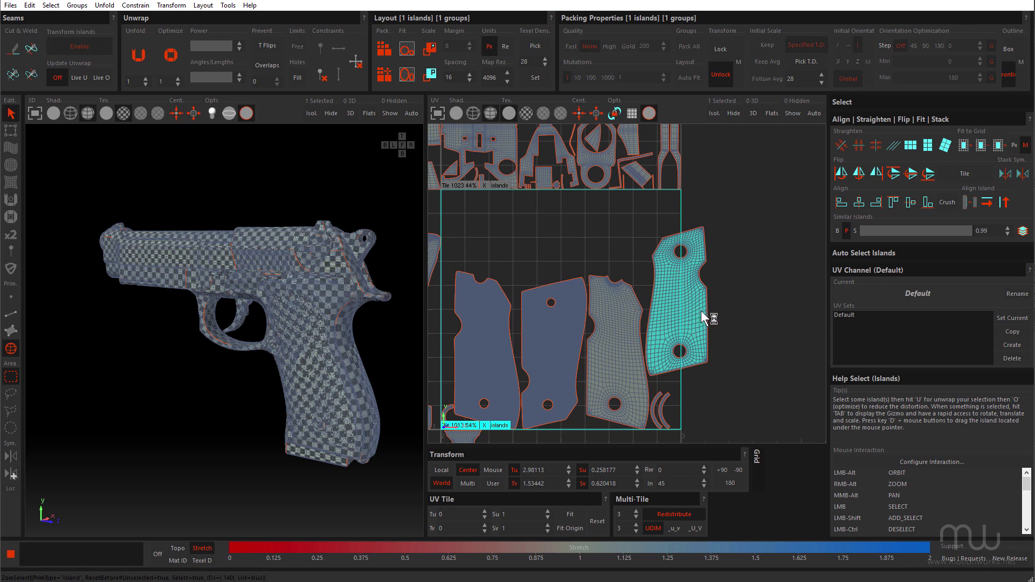
pyautogui.moveTo(717, 293); pyautogui.dragTo(727, 211)
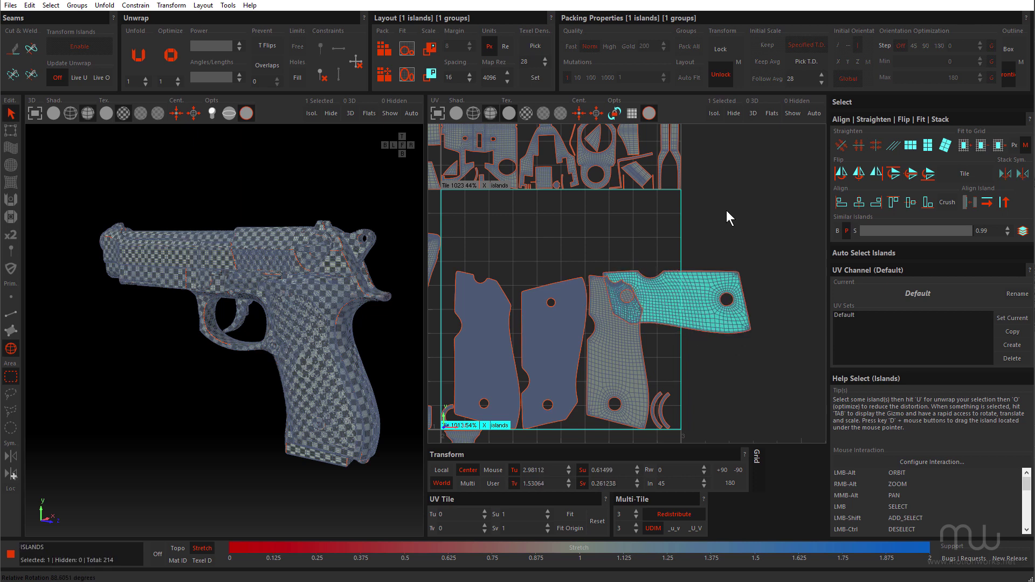
pyautogui.moveTo(695, 293); pyautogui.dragTo(571, 230)
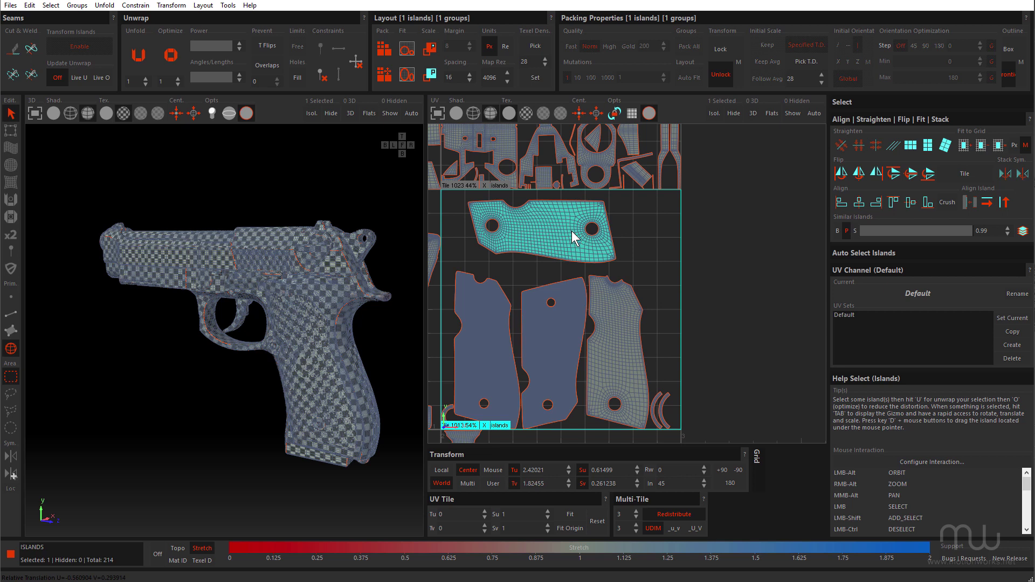
pyautogui.scroll(-1, 630, 261)
pyautogui.scroll(-2, 629, 261)
pyautogui.moveTo(596, 264); pyautogui.dragTo(684, 287, button='middle')
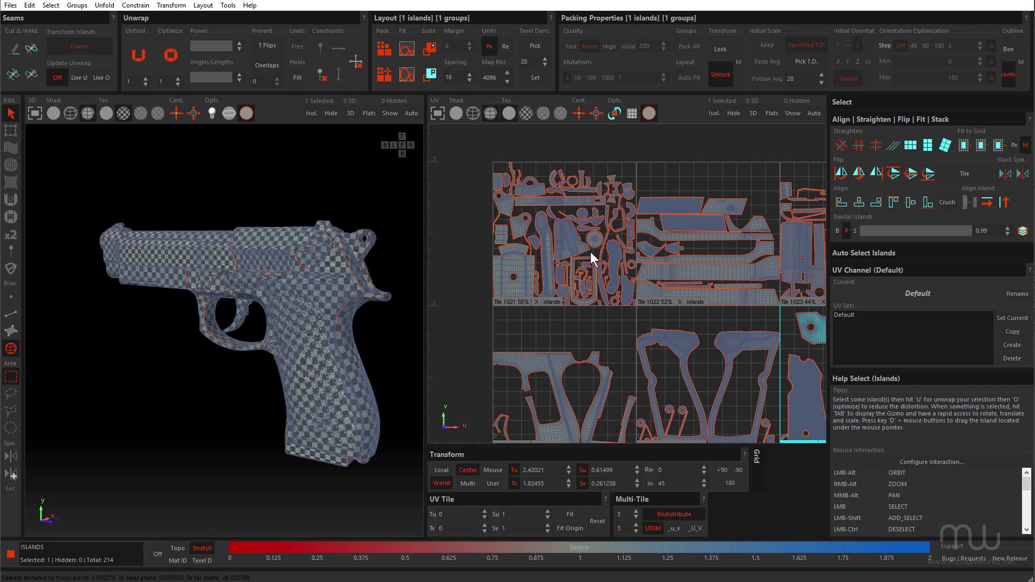
pyautogui.scroll(2, 578, 277)
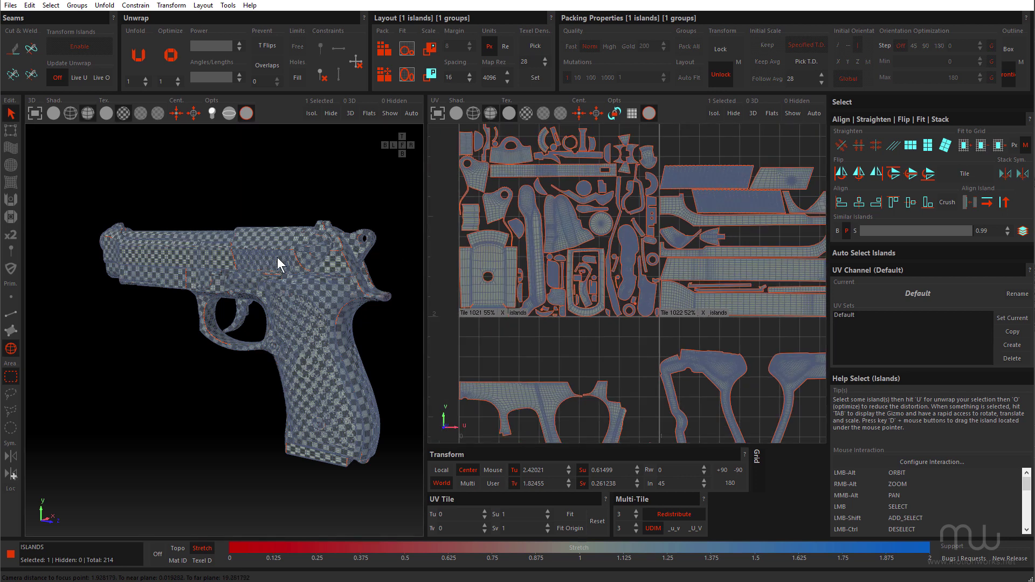
pyautogui.scroll(-2, 586, 227)
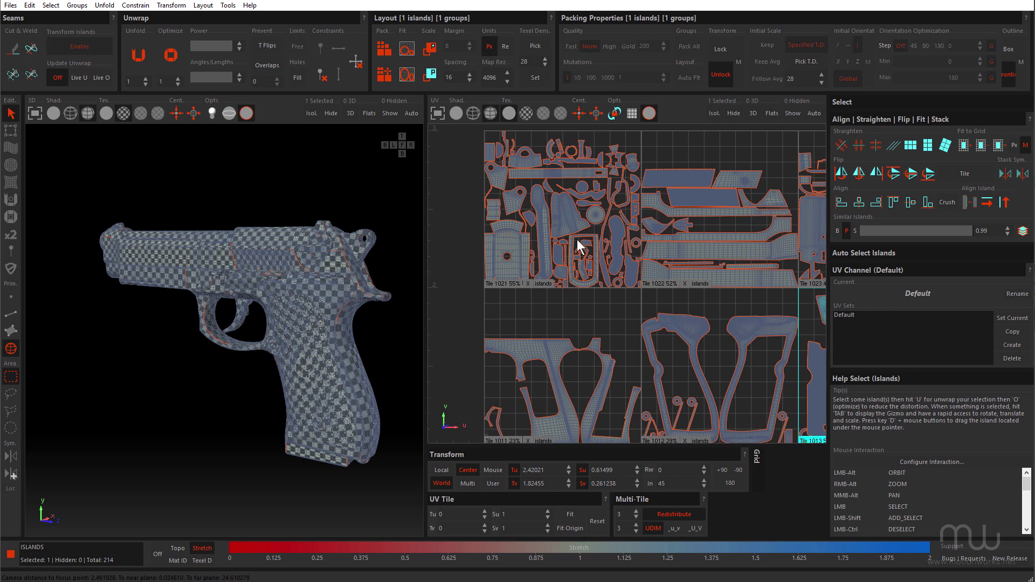
pyautogui.scroll(-3, 593, 237)
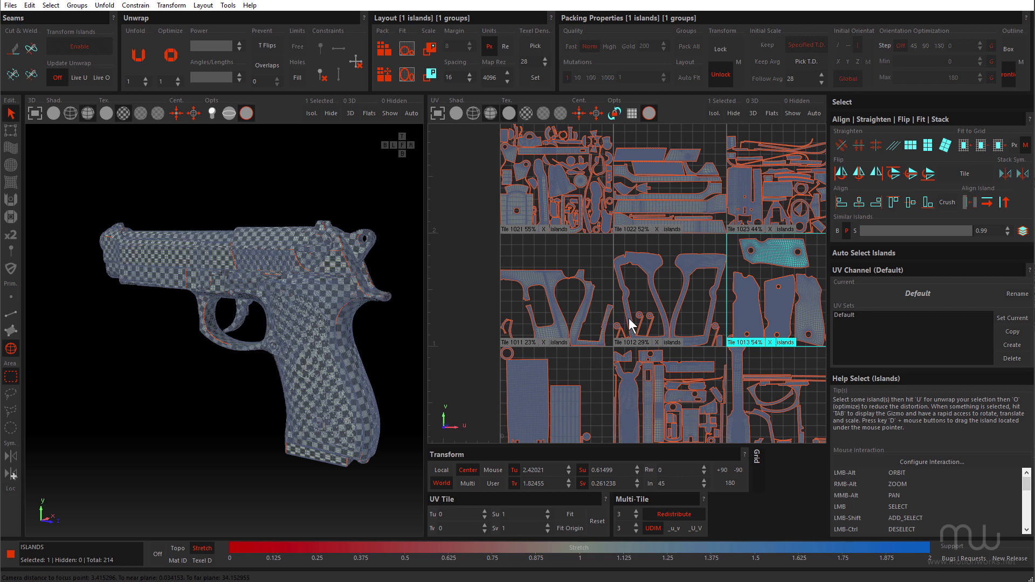
pyautogui.keyDown('alt'); pyautogui.moveTo(653, 313); pyautogui.dragTo(621, 315, button='middle'); pyautogui.keyUp('alt')
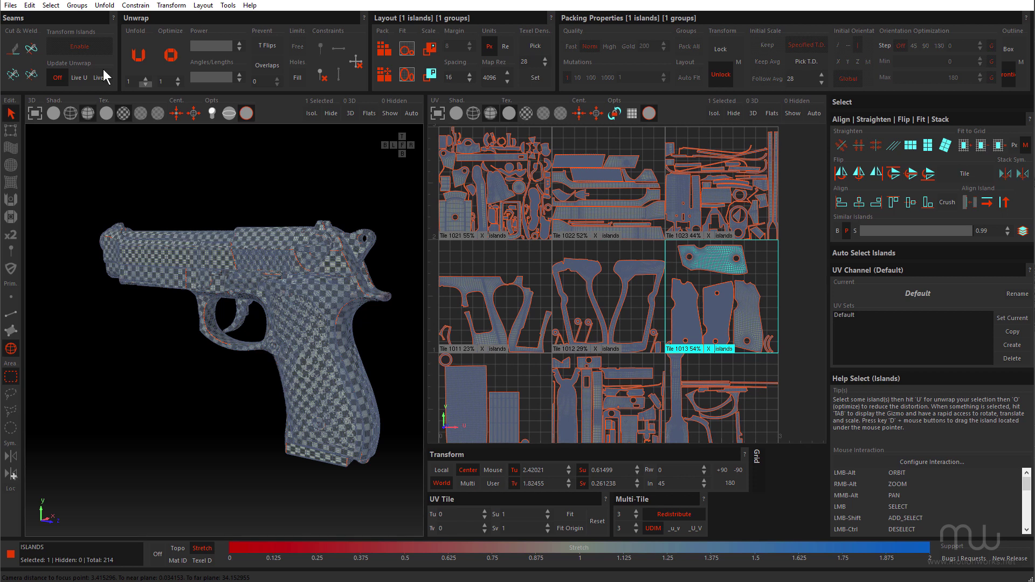
# Step: Save the UVs as Beretta_Full_Udims_SelectionSets_02.fbx by bumping the version from 01 to 02
pyautogui.click(14, 8)
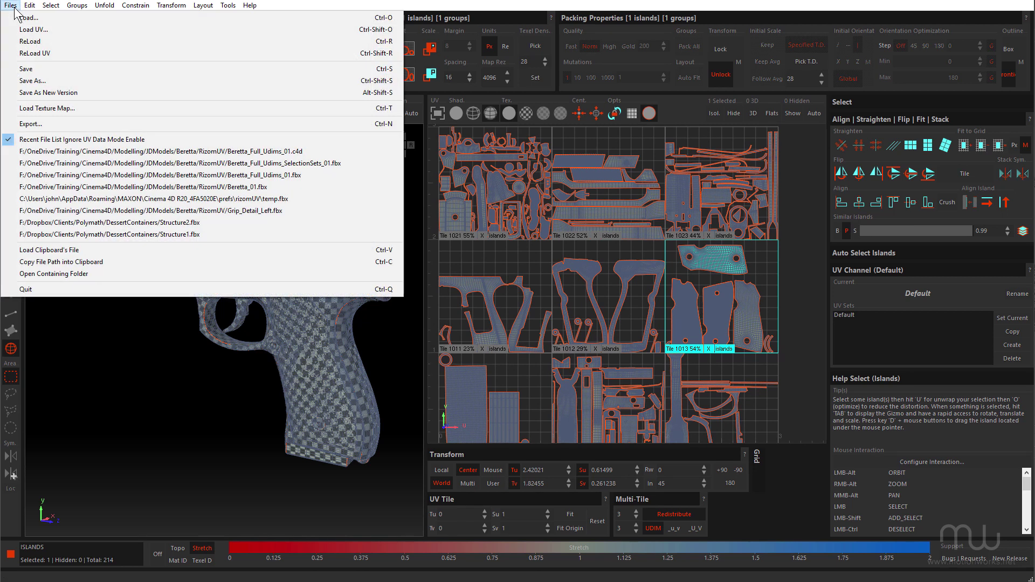
pyautogui.click(47, 81)
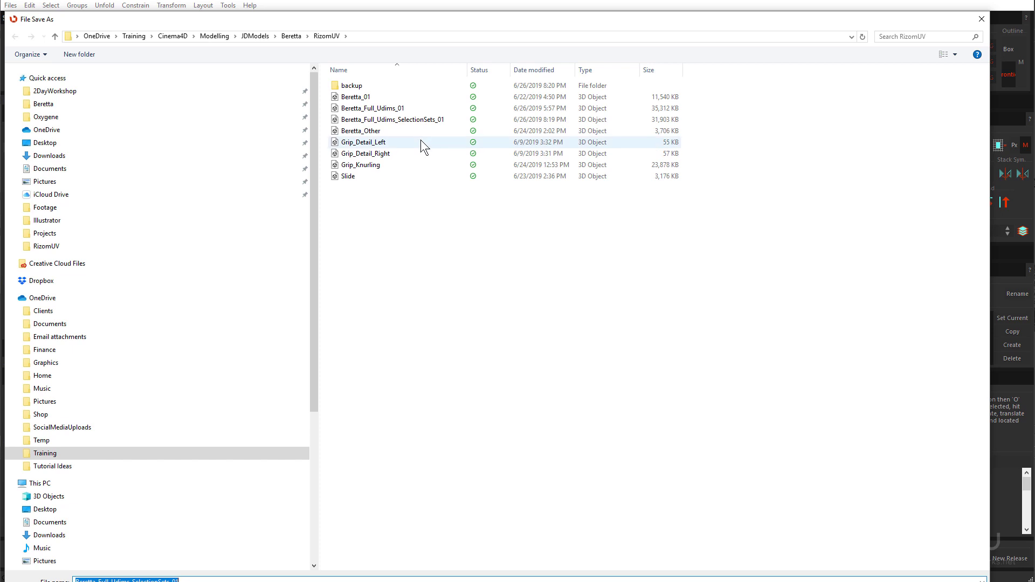
pyautogui.click(396, 109)
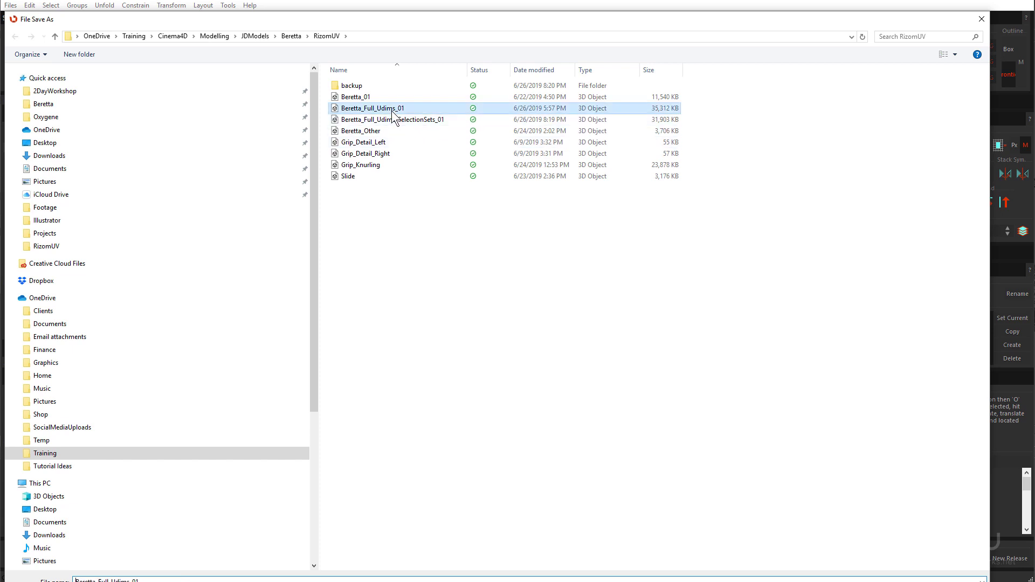
pyautogui.click(139, 579)
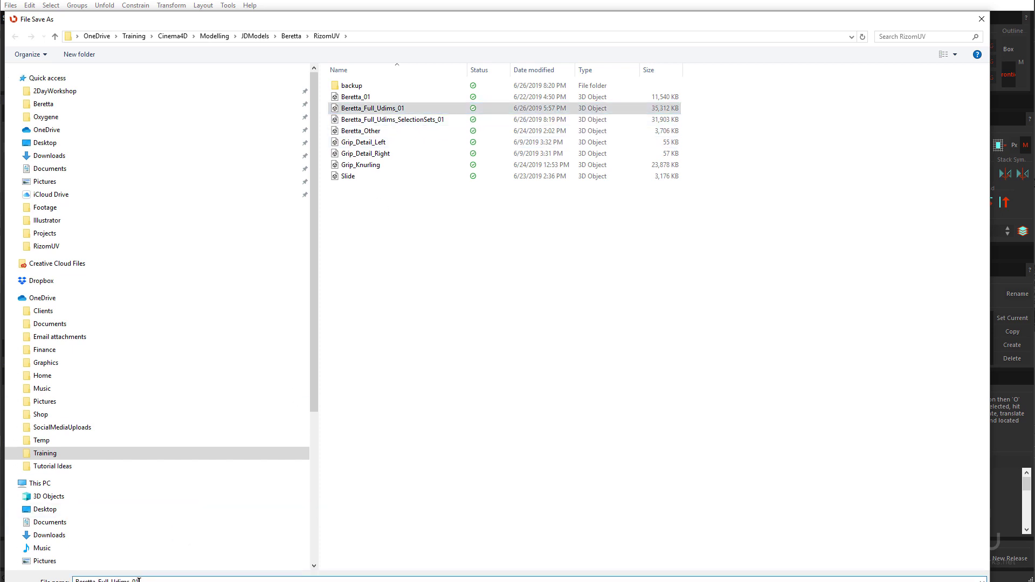
pyautogui.click(404, 120)
pyautogui.click(167, 580)
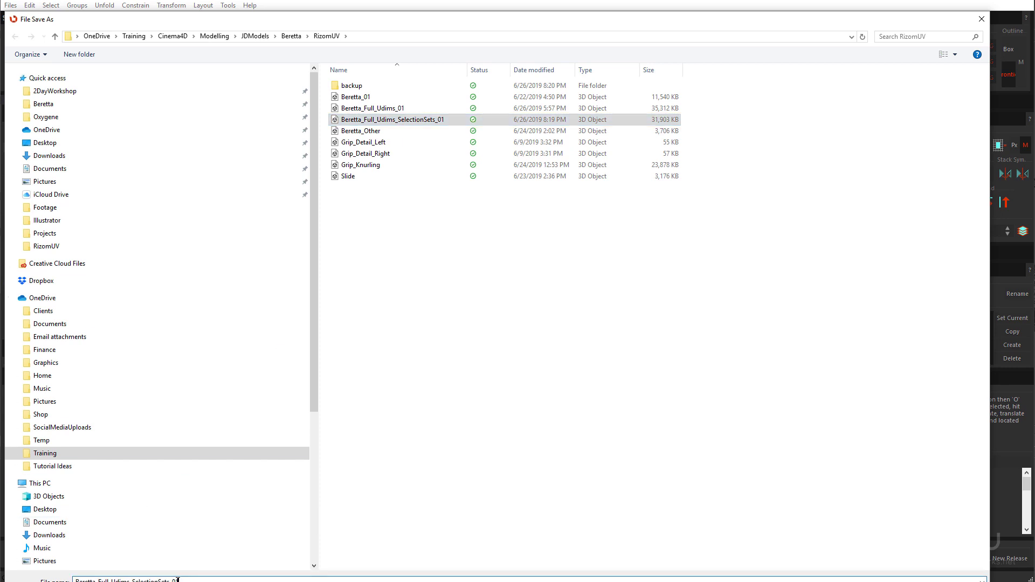
pyautogui.write('2')
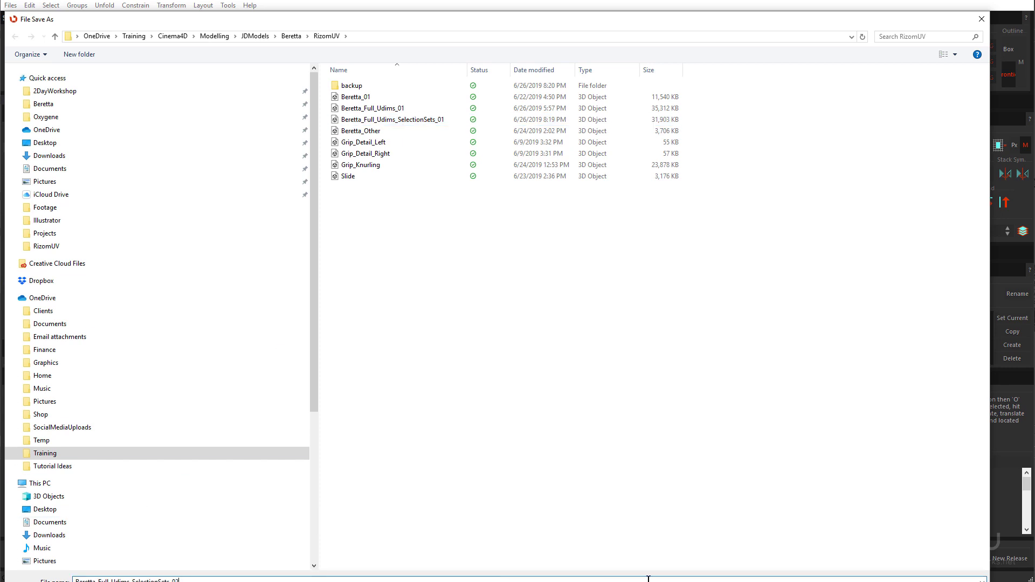
pyautogui.press('Return')
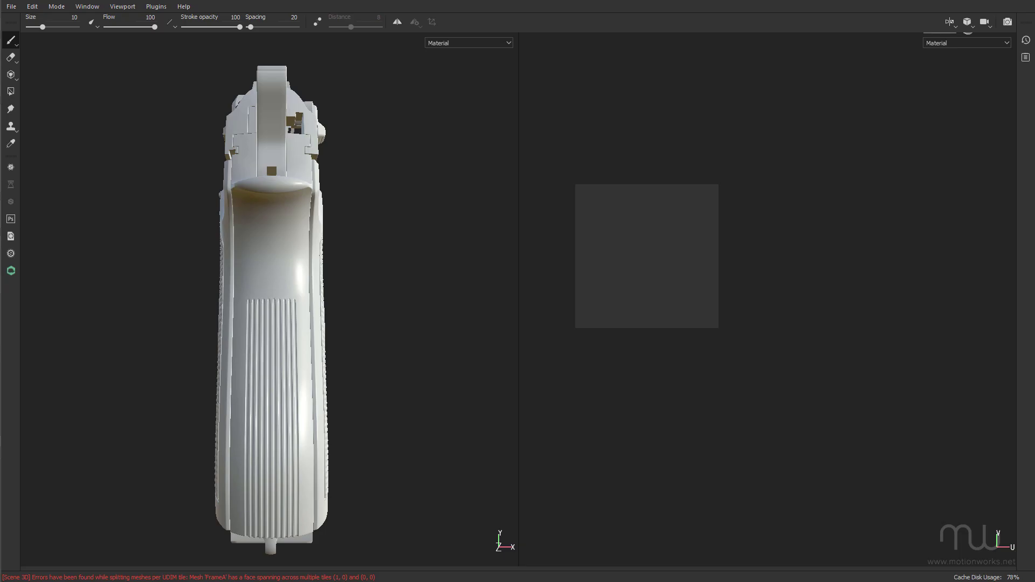
# Step: Create a new project from Beretta_Full_Udims_SelectionSets_02.fbx with one texture set per UDIM tile
pyautogui.click(16, 6)
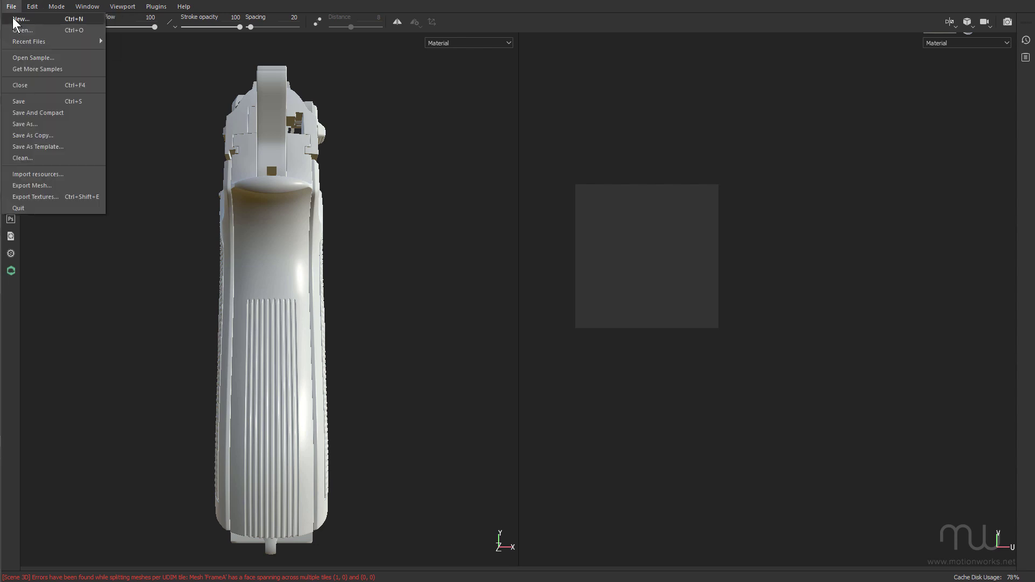
pyautogui.click(20, 18)
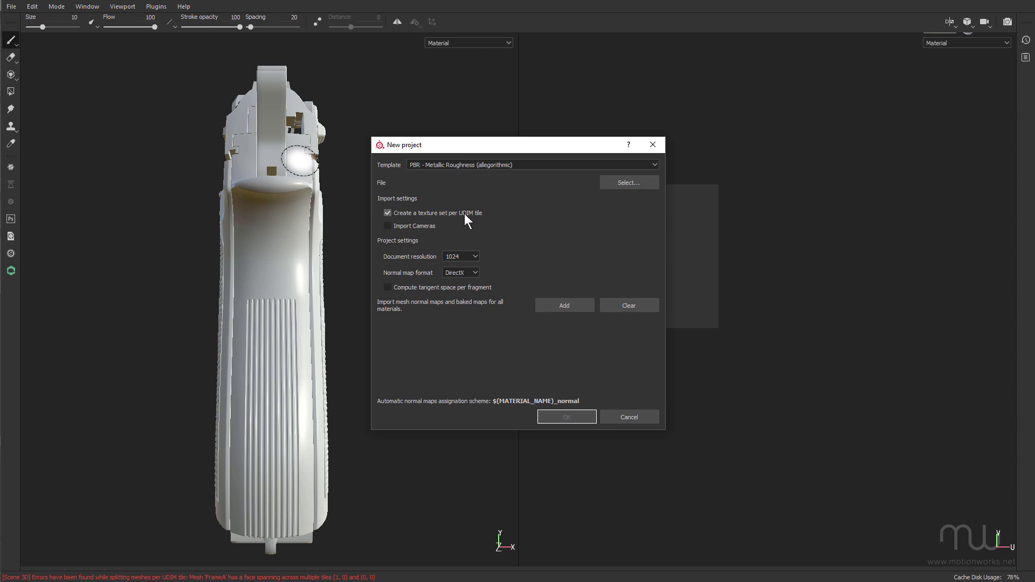
pyautogui.click(620, 183)
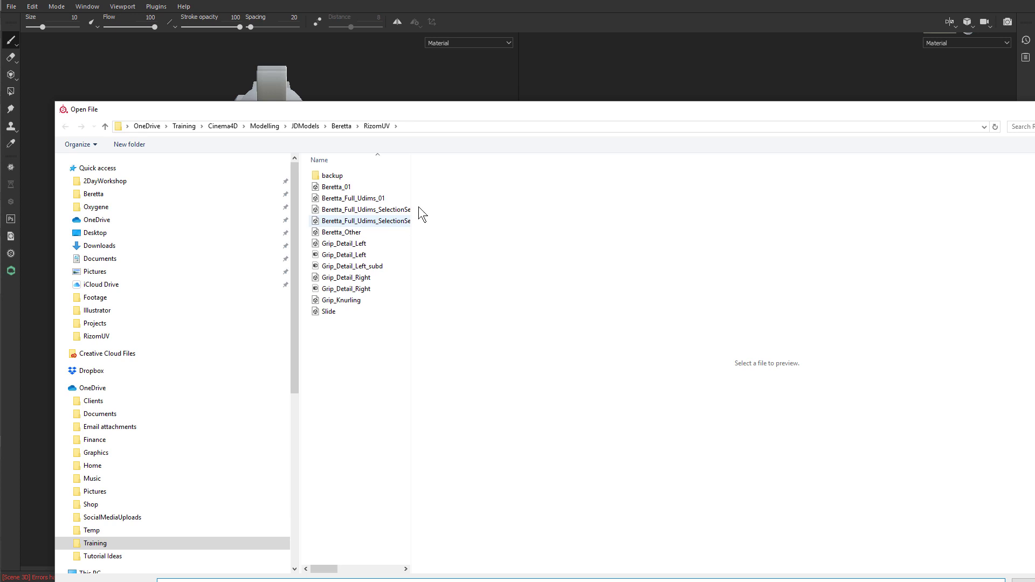
pyautogui.click(388, 210)
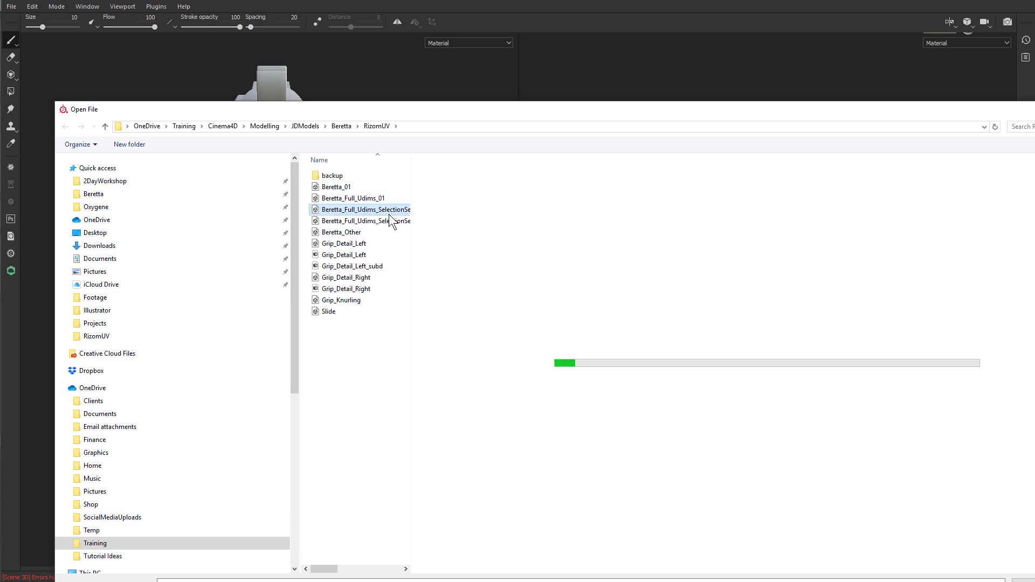
pyautogui.click(397, 221)
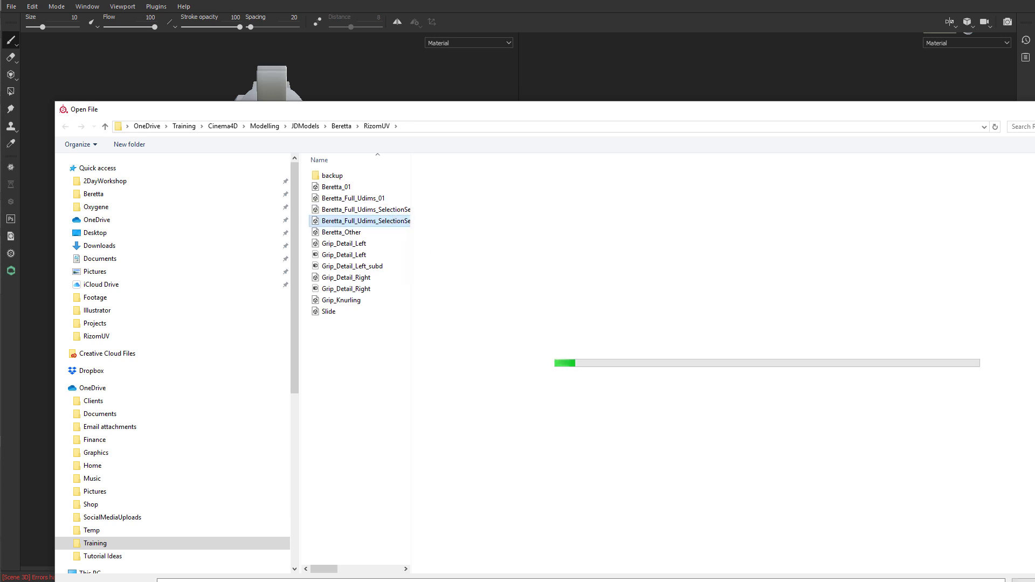
pyautogui.press('Return')
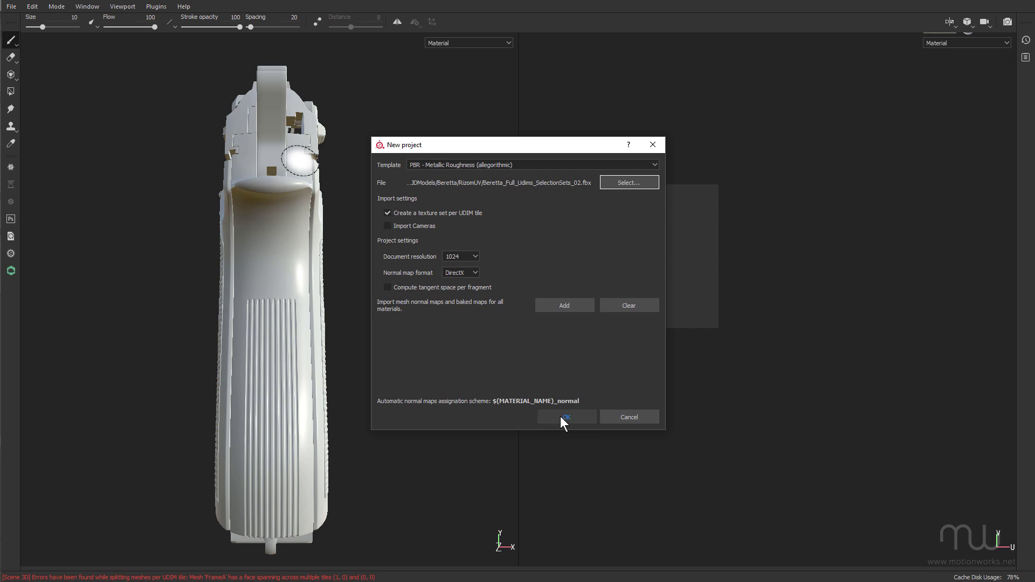
pyautogui.click(560, 416)
# Step: Discard the previous project's changes and view UVs of texture sets 1002 through 1023
pyautogui.click(497, 304)
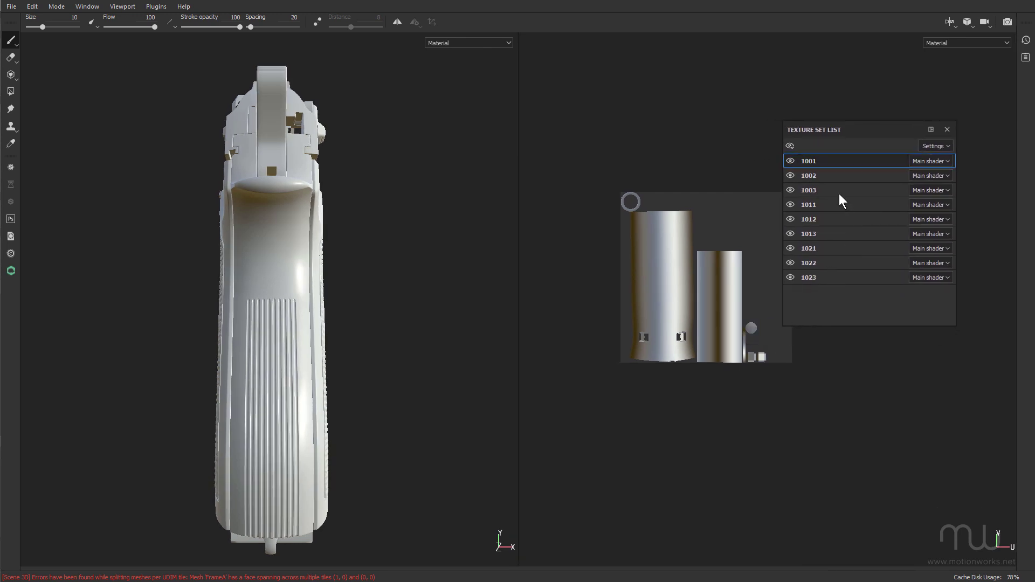
pyautogui.click(833, 177)
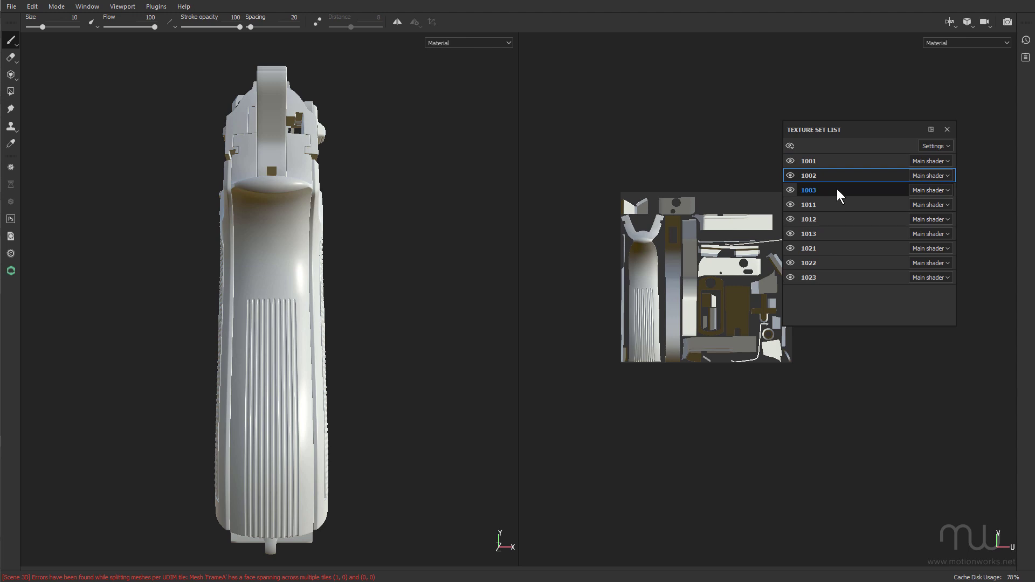
pyautogui.click(836, 190)
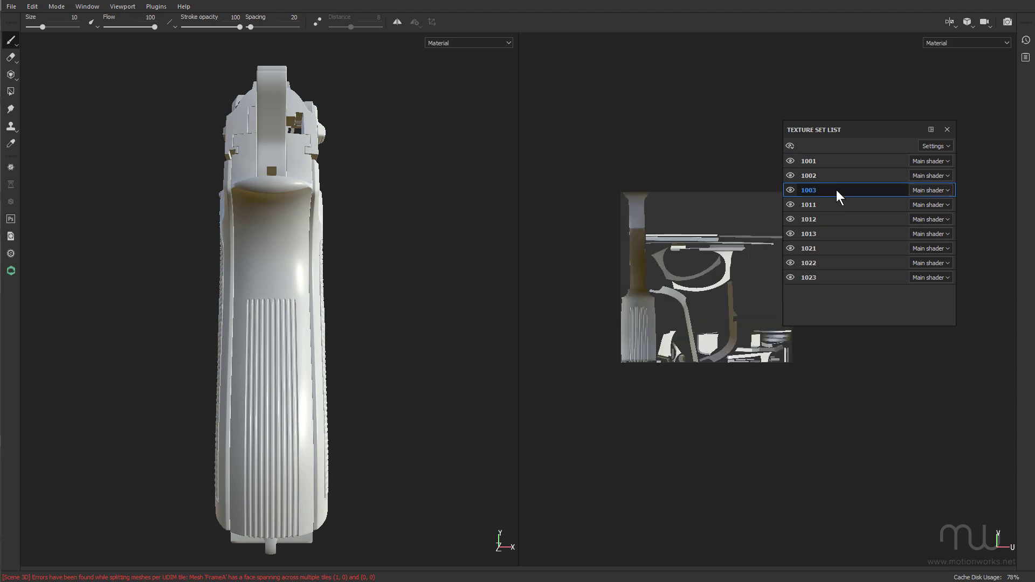
pyautogui.click(832, 204)
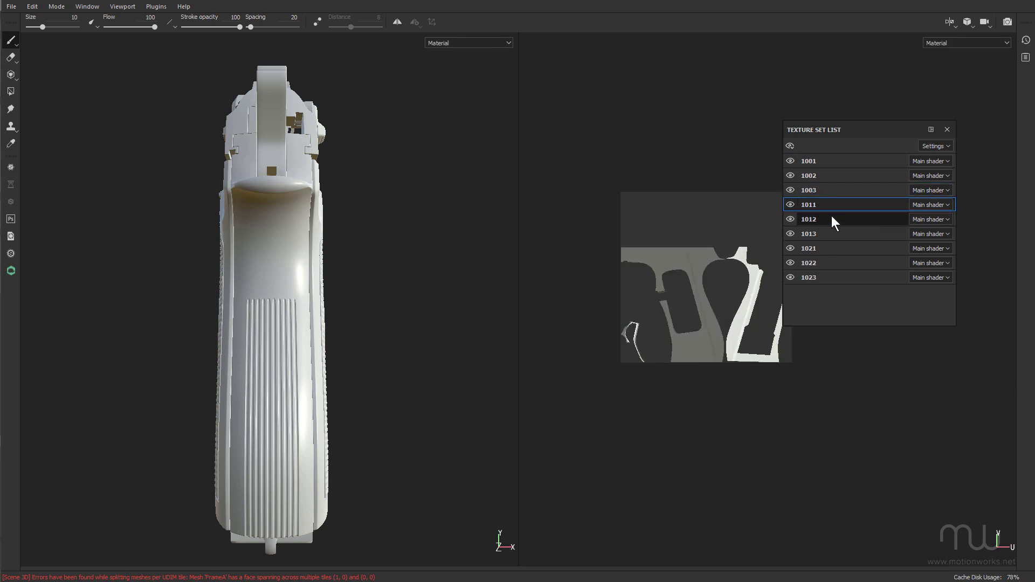
pyautogui.click(833, 219)
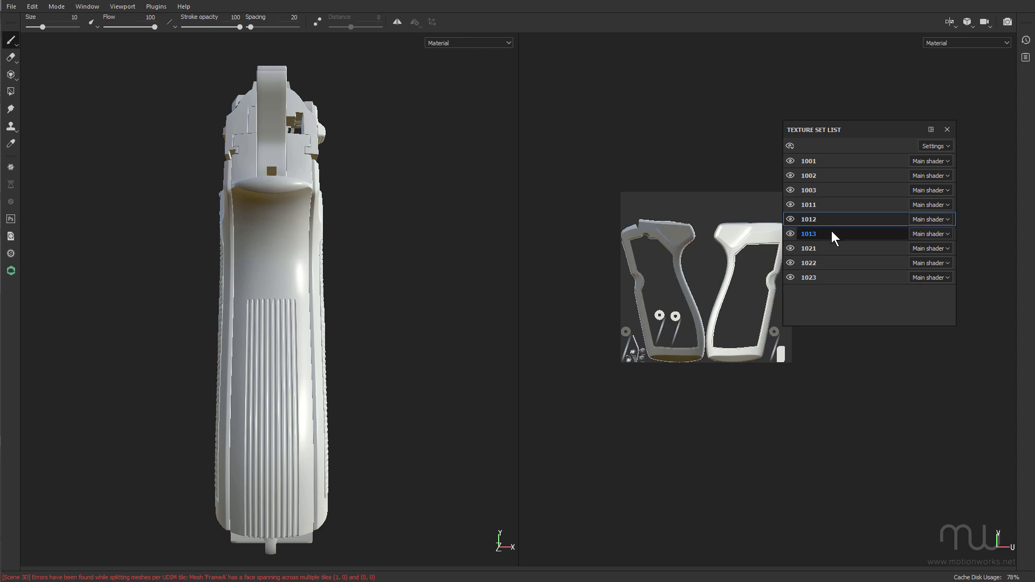
pyautogui.click(831, 231)
pyautogui.click(834, 247)
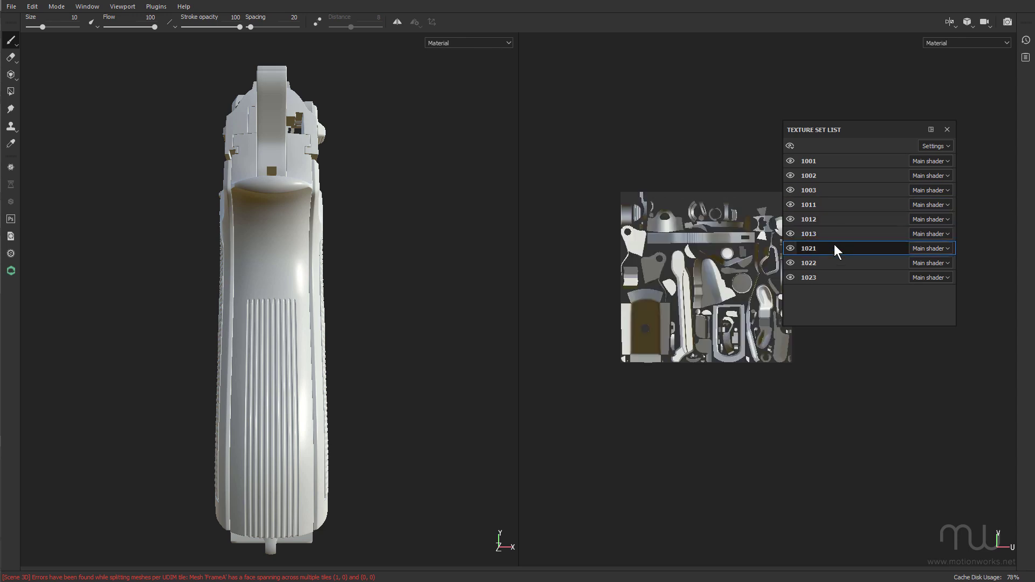
pyautogui.click(835, 261)
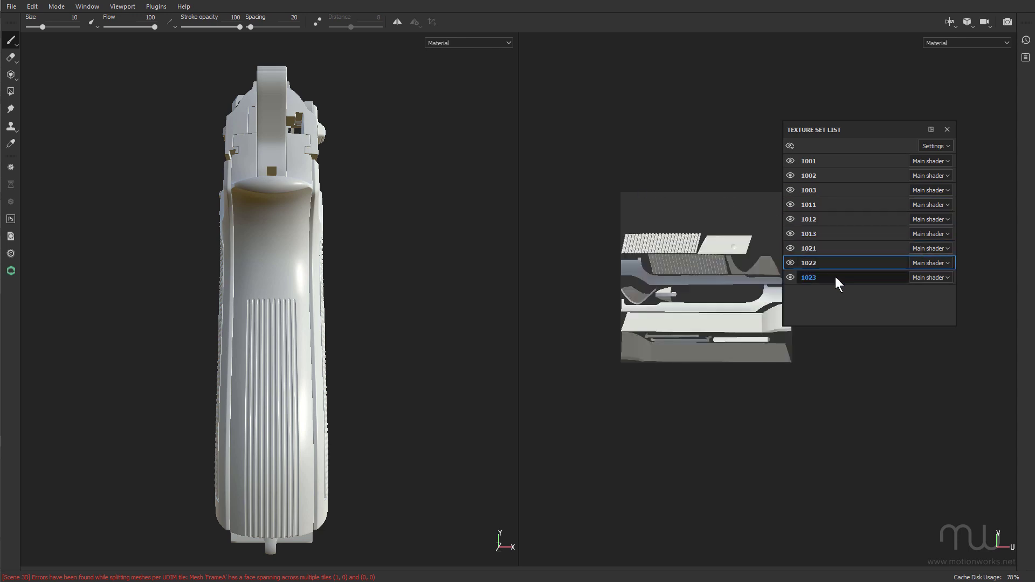
pyautogui.click(835, 277)
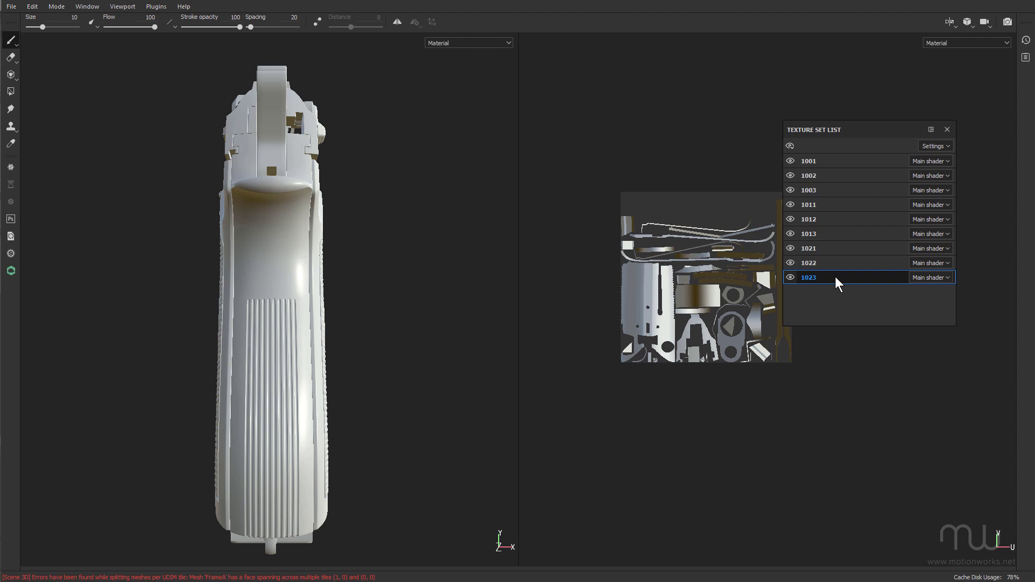